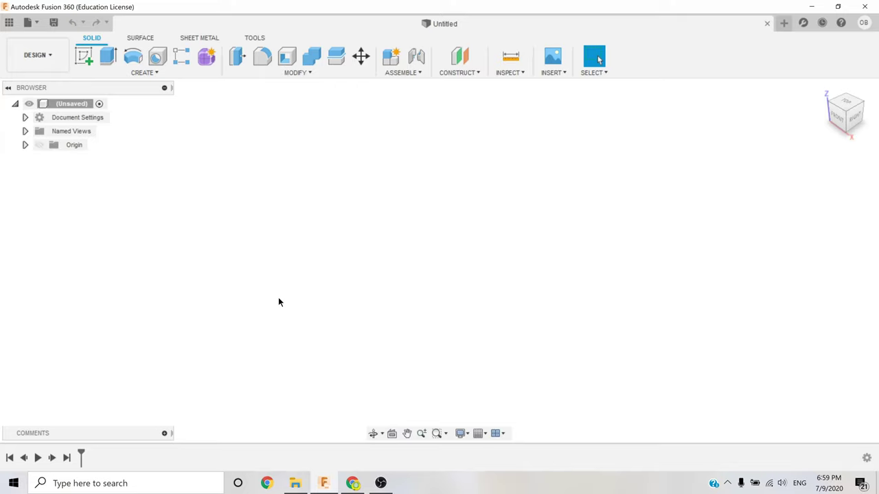
- Create a new project named 'fusion 360' and return to the empty design
left_click(9, 22)
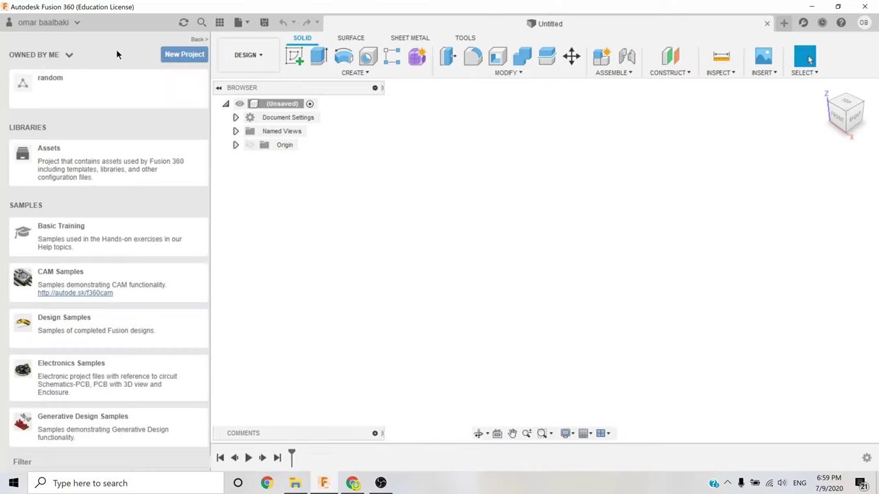
left_click(171, 55)
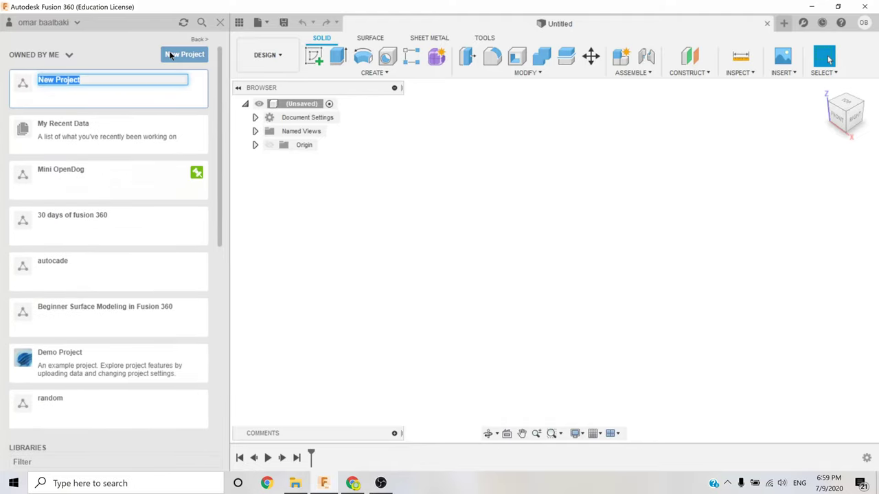
type("fusion 360")
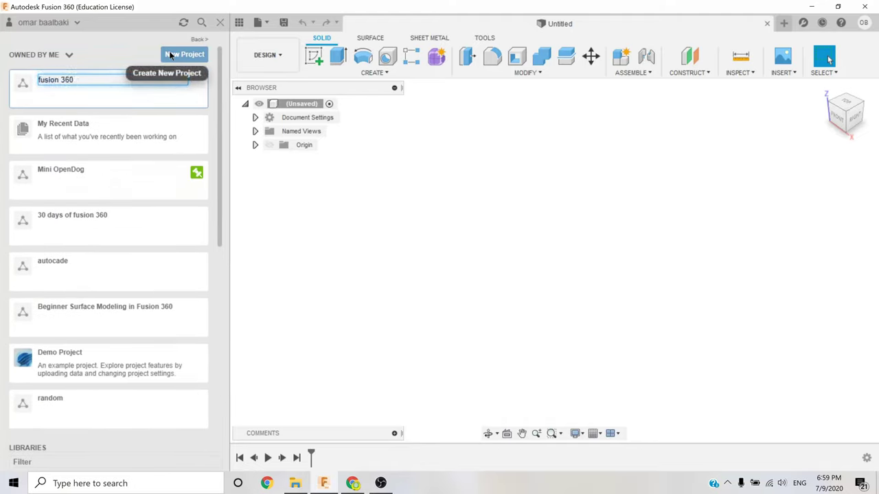
key("Return")
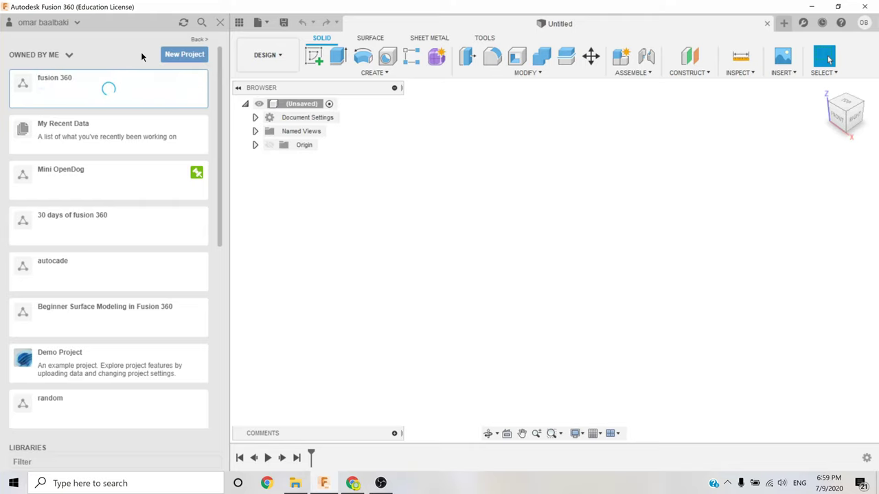
left_click(220, 25)
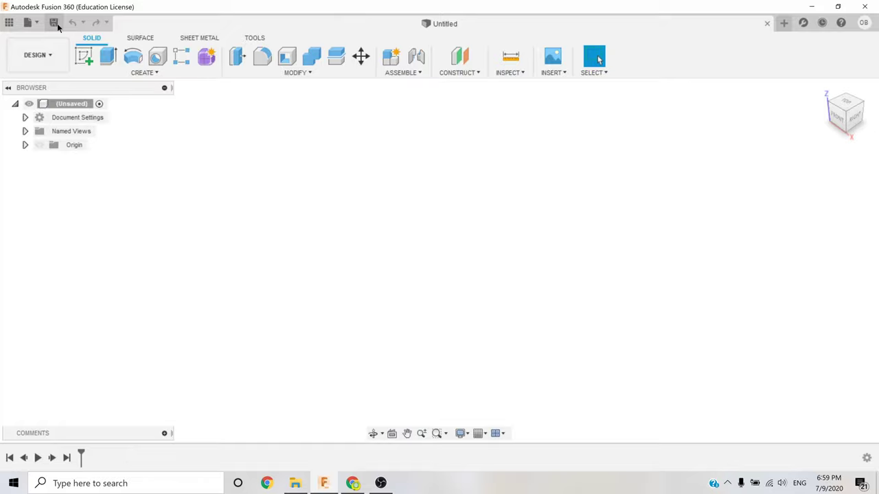
- Save the design as 'bottle' in the fusion 360 project
left_click(55, 23)
type("bottle")
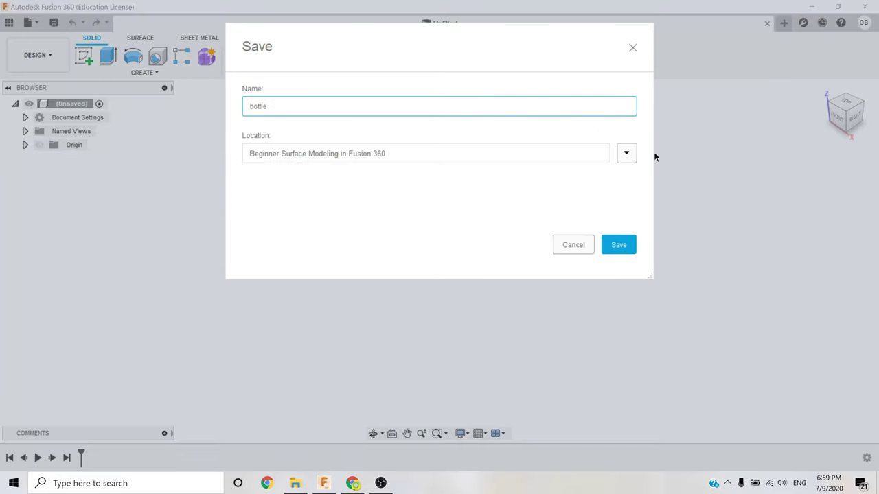
left_click(626, 154)
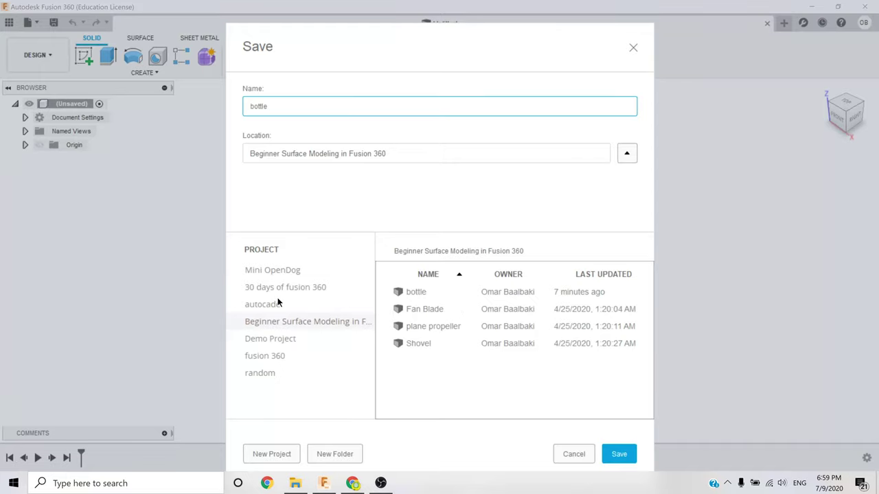
left_click(272, 359)
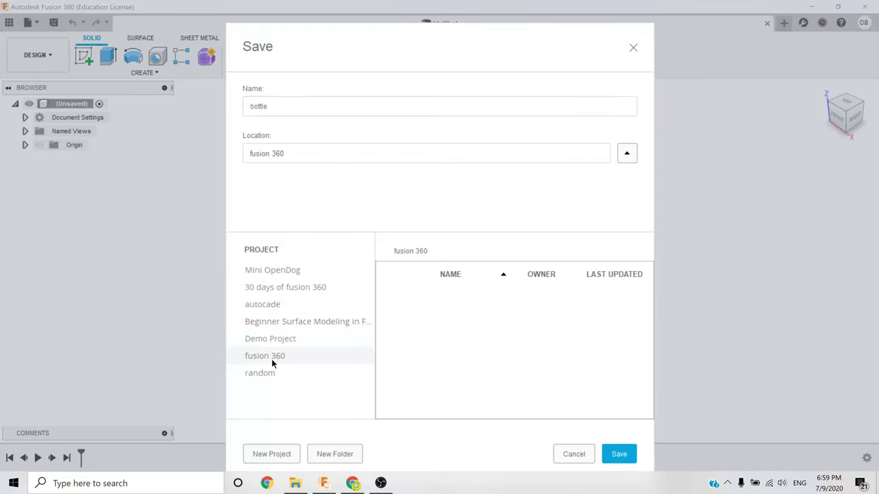
left_click(610, 455)
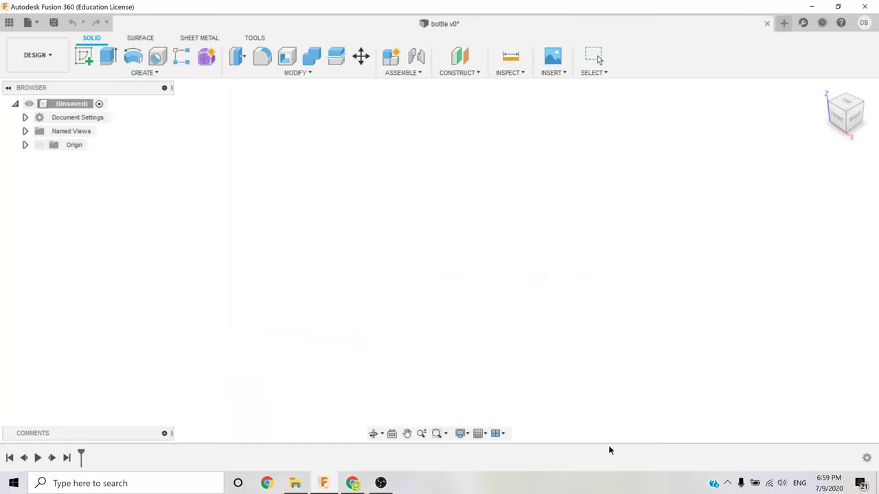
- Add a new empty component named 'bootle' to the design
left_click(402, 72)
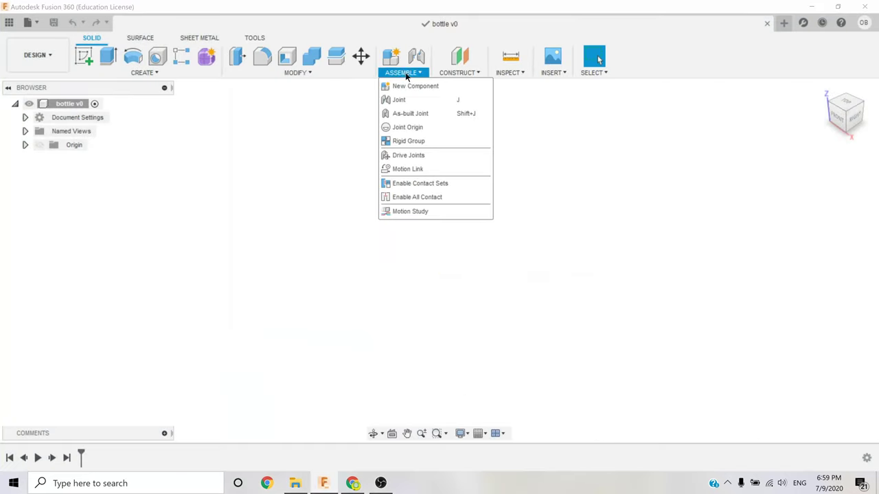
left_click(410, 85)
type("bott")
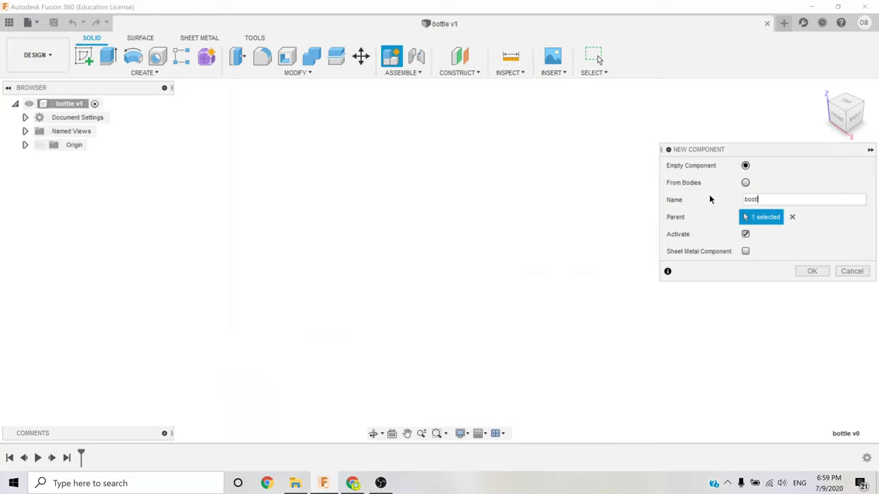
type("le")
key("Return")
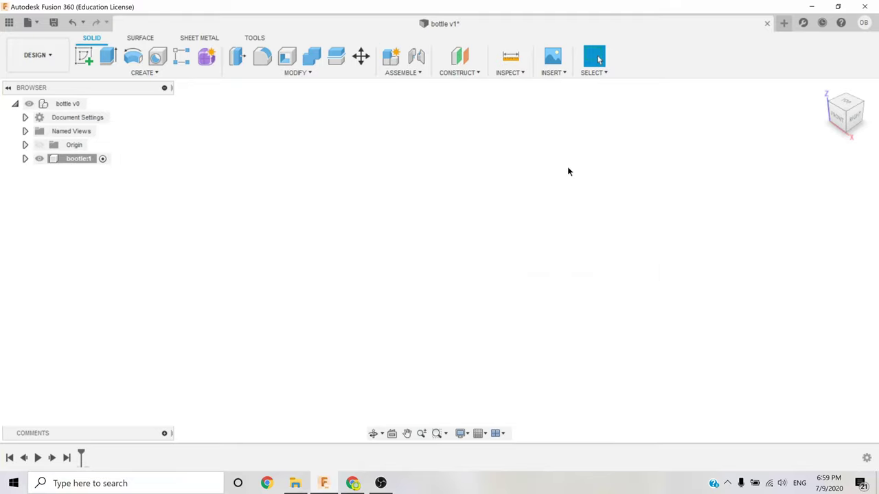
left_click(508, 72)
- Insert PEPSI bottle.png as a canvas on the XZ plane and view it from the front
mouse_move(553, 72)
left_click(555, 104)
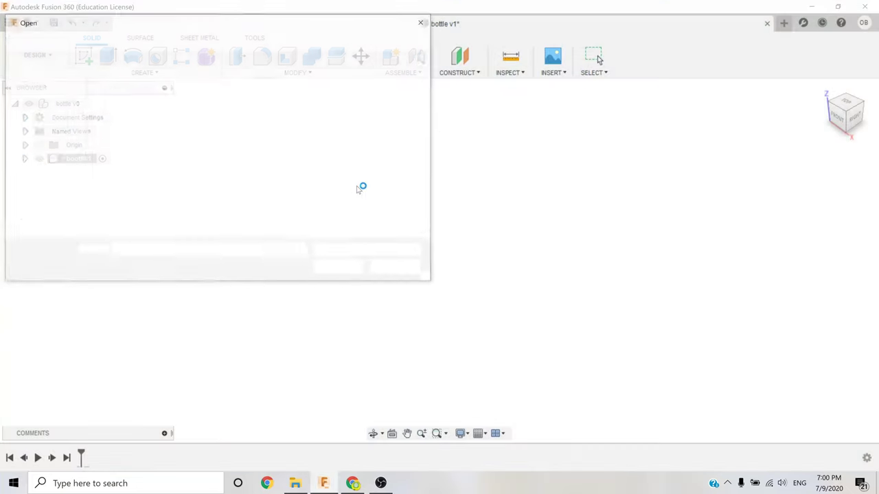
double_click(265, 110)
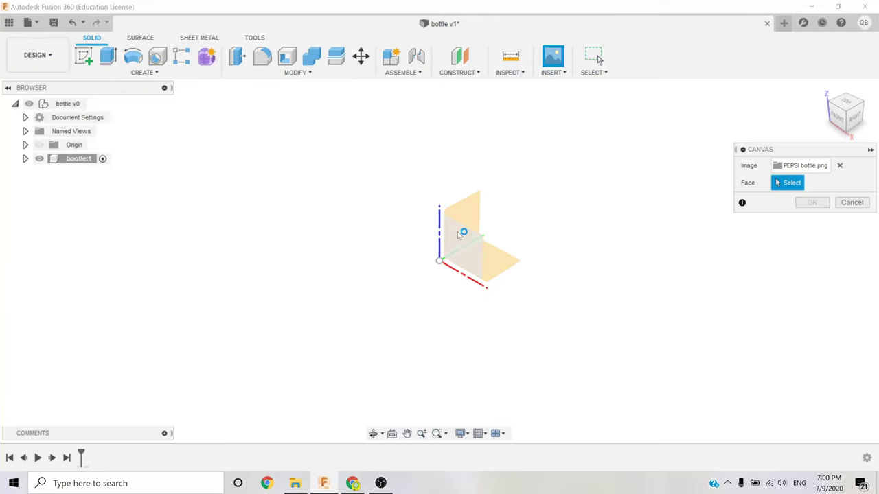
left_click(463, 232)
left_click(797, 408)
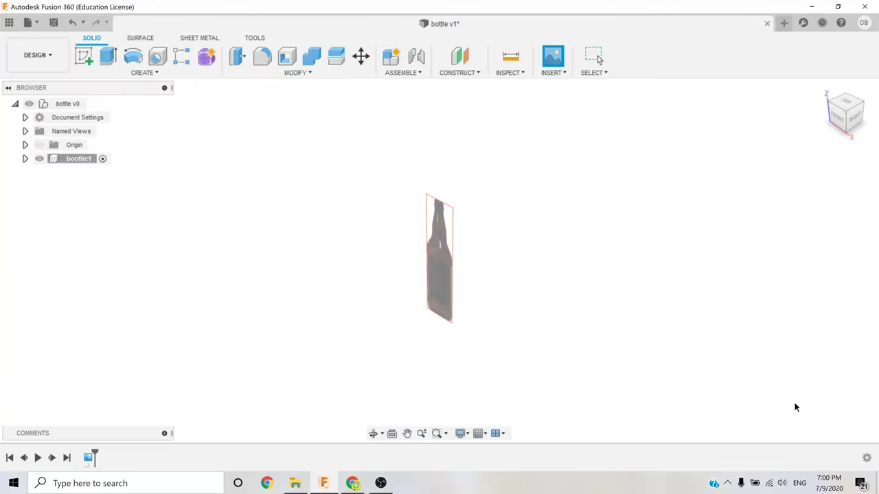
left_click(845, 118)
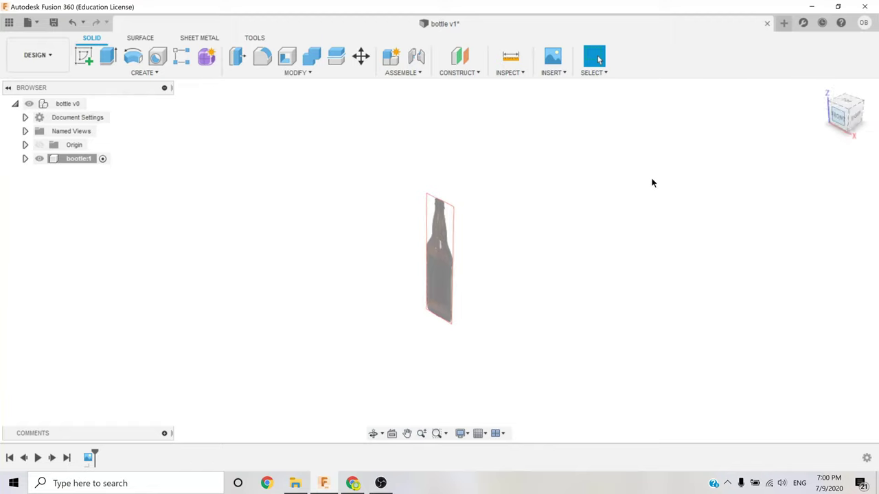
- Start calibrating the PEPSI bottle canvas from the bootle component's Canvases folder
left_click(26, 159)
left_click(36, 186)
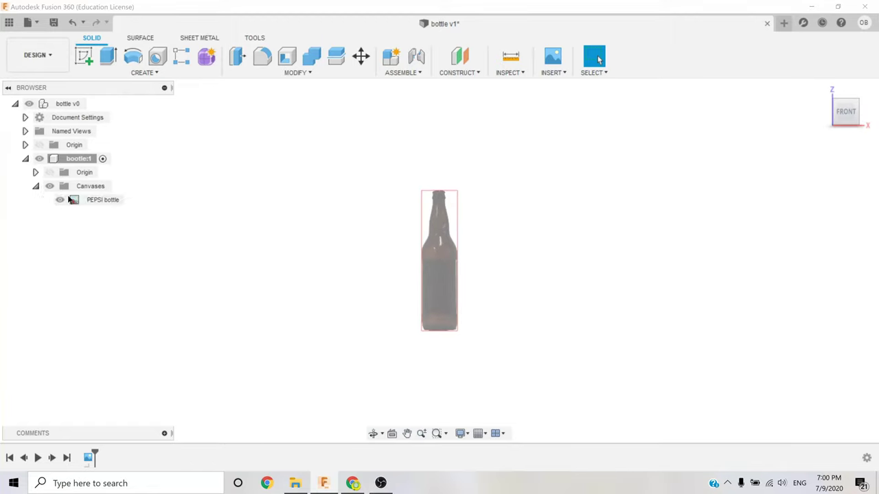
right_click(106, 200)
left_click(133, 239)
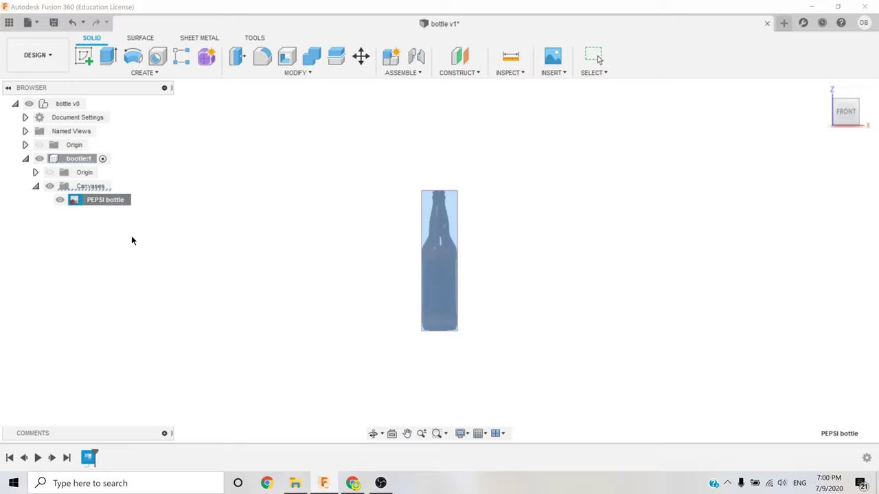
- Set the mouth-to-base calibration distance of the bottle image to 14
scroll(436, 189, "up", 2)
scroll(436, 190, "up", 3)
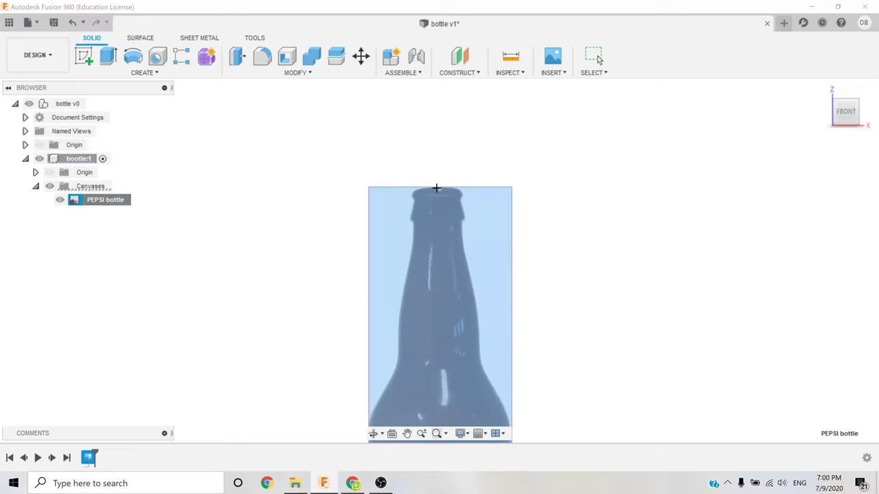
left_click(439, 186)
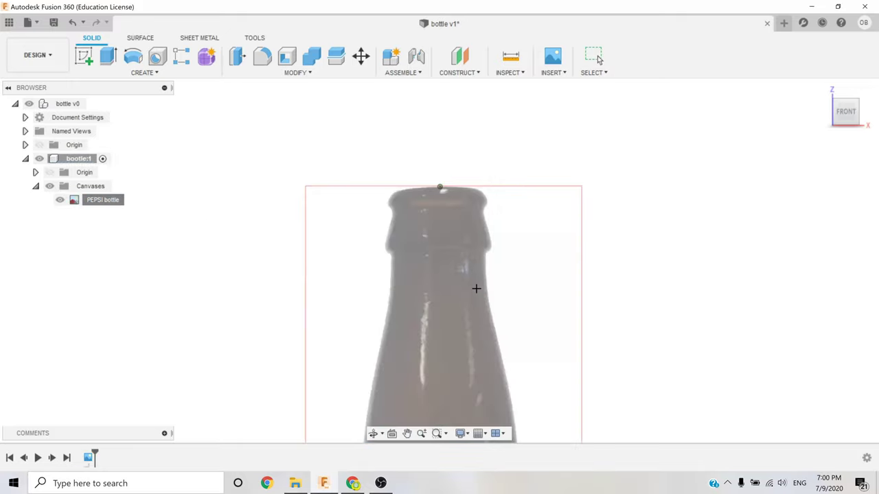
middle_click_drag(476, 288, 455, 98)
scroll(474, 286, "up", 1)
scroll(477, 306, "down", 3)
middle_click_drag(477, 306, 455, 192)
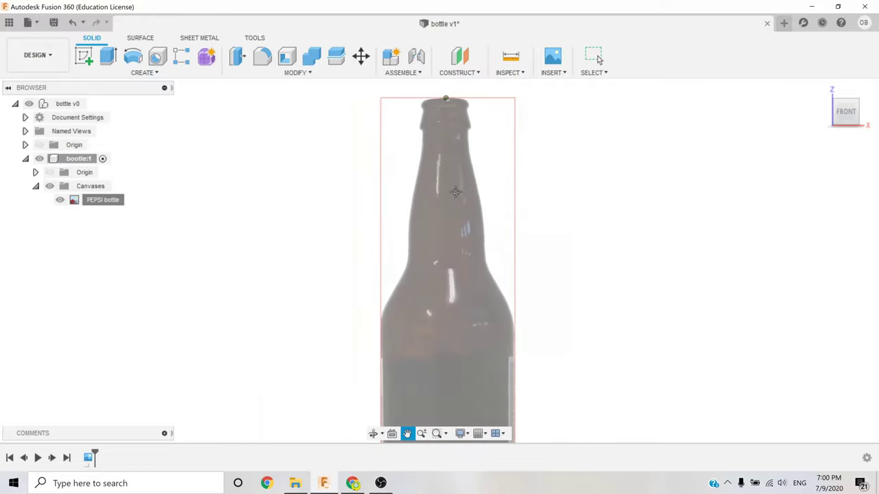
middle_click_drag(524, 373, 422, 251)
scroll(398, 298, "up", 2)
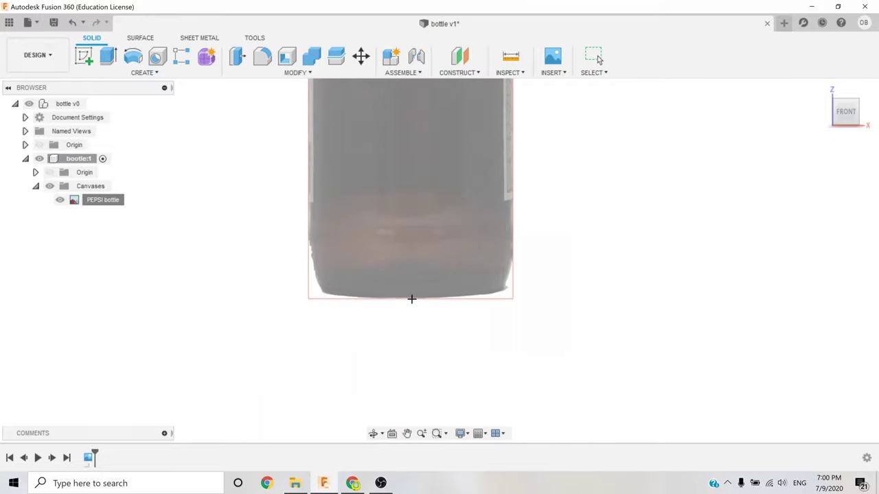
scroll(412, 299, "up", 2)
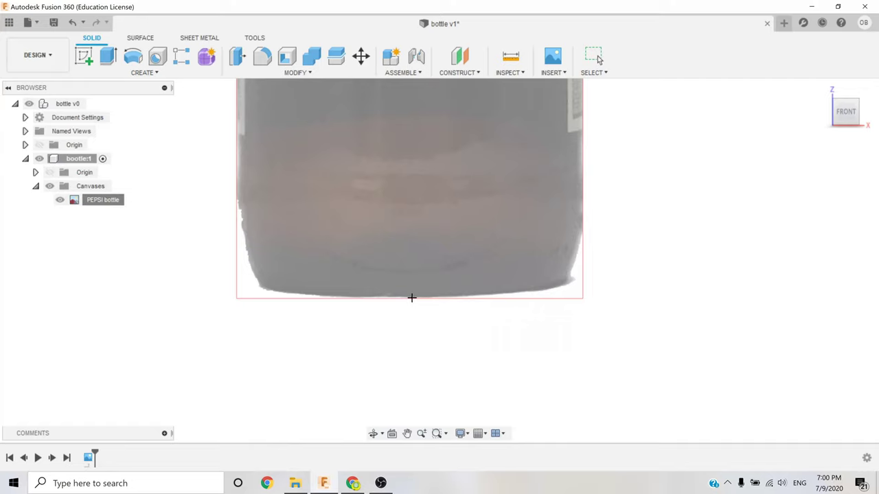
left_click(412, 298)
type("14")
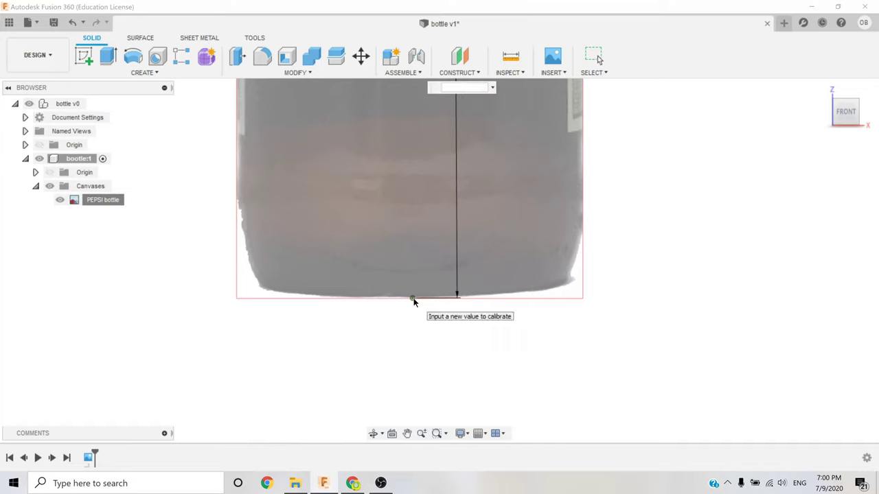
key("Return")
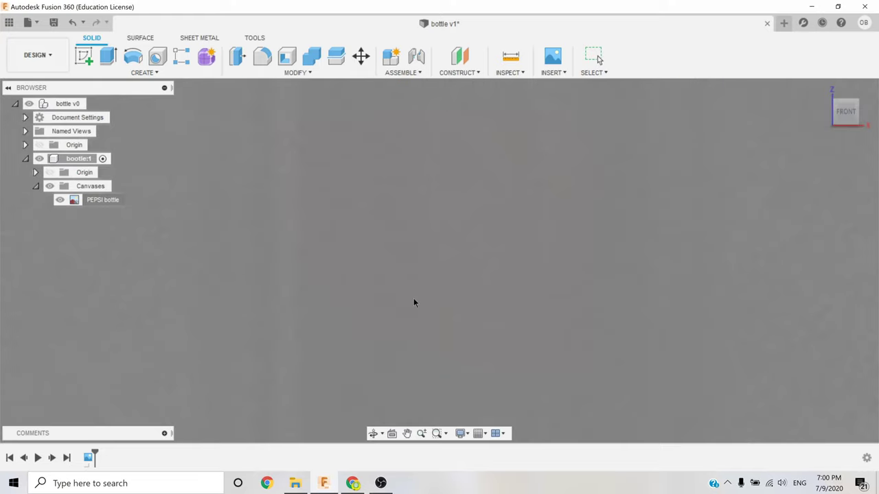
mouse_move(846, 111)
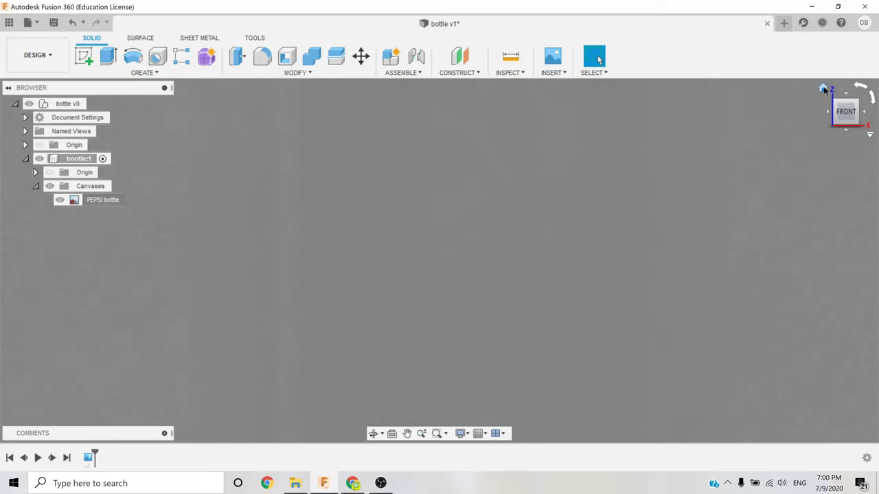
- Fit and recentre the view on the calibrated bottle image
left_click(825, 90)
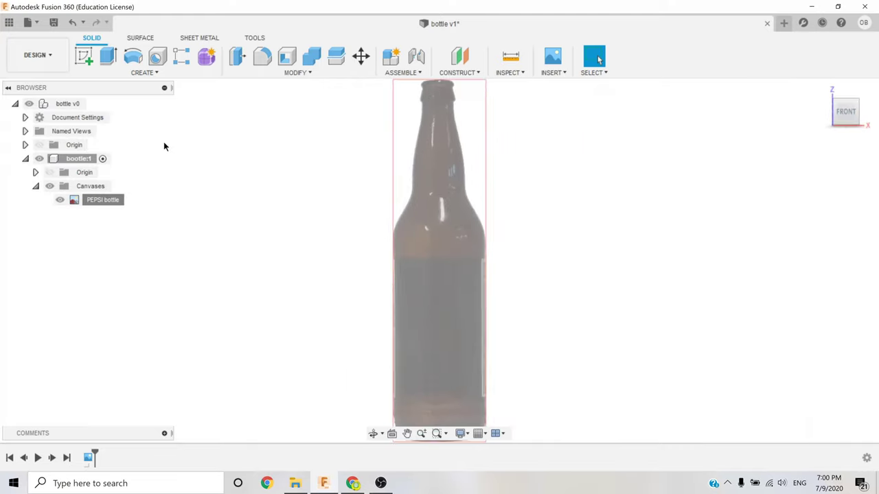
scroll(223, 173, "down", 2)
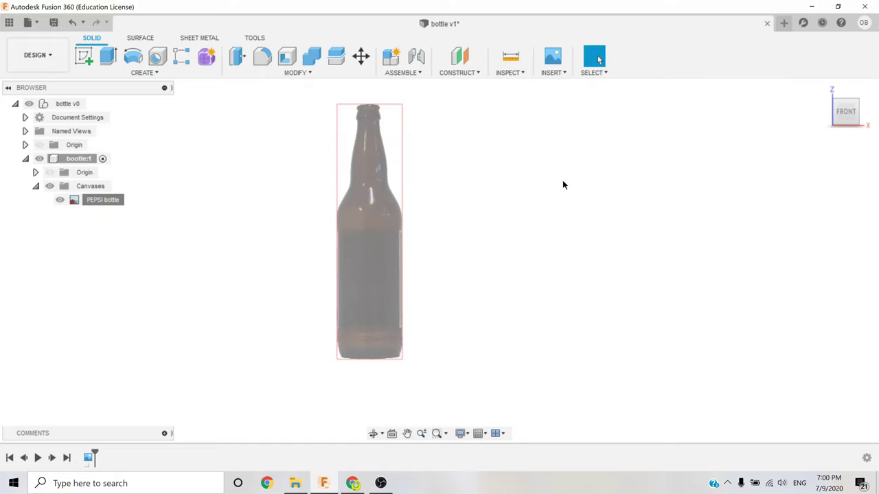
left_click_drag(469, 220, 523, 233)
key("Escape")
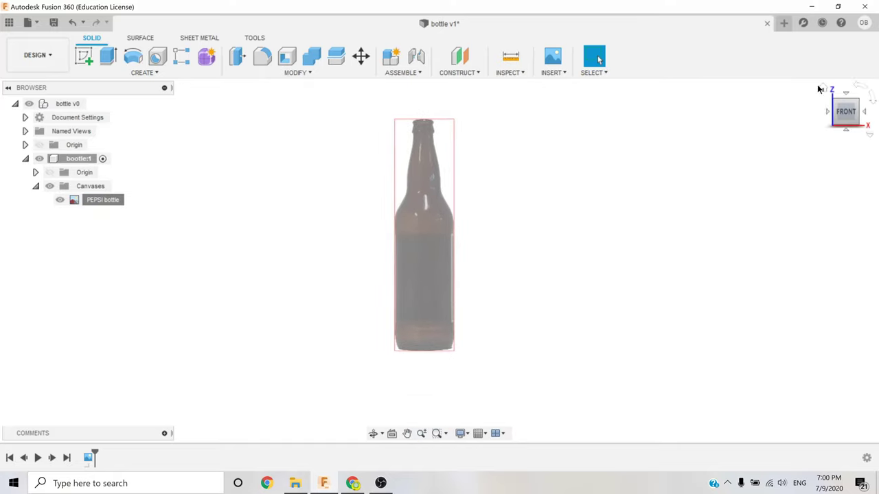
- Start a new sketch on the front vertical plane over the bottle image
left_click(823, 90)
left_click(84, 56)
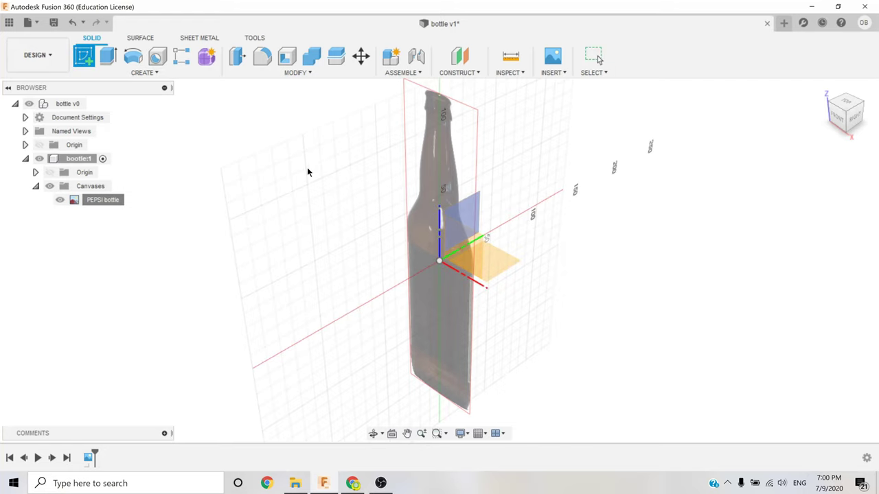
left_click(445, 232)
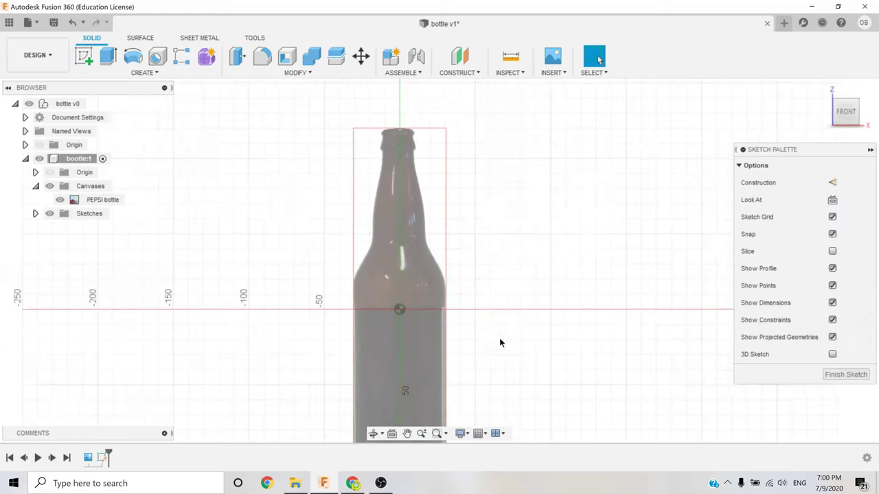
scroll(420, 247, "up", 3)
scroll(414, 245, "up", 3)
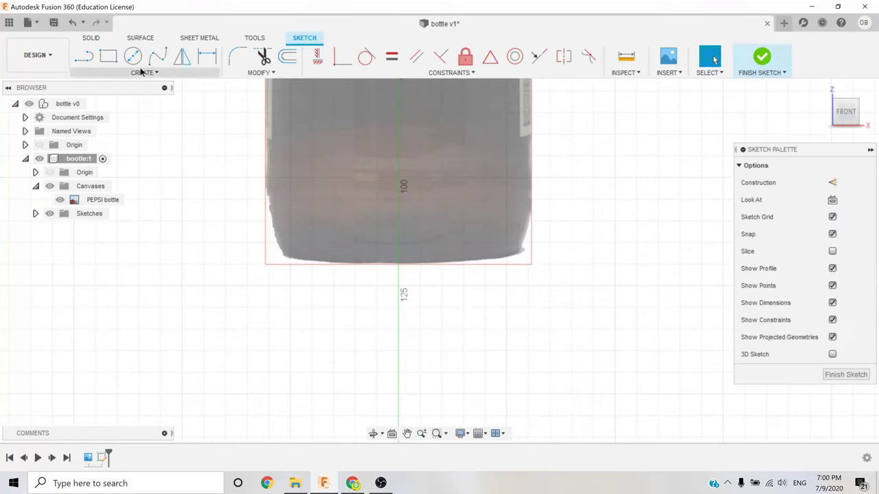
- Draw a 240 mm vertical axis line at 90° along the bottle
left_click(84, 57)
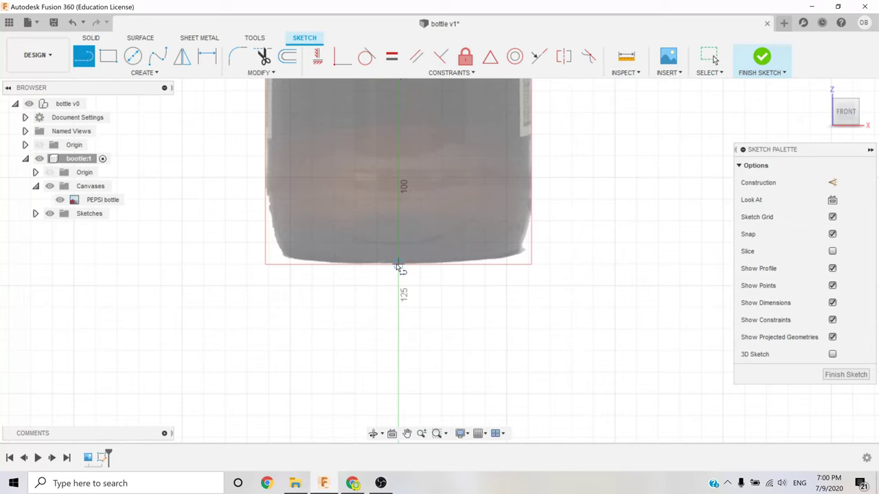
left_click(398, 266)
middle_click_drag(401, 155, 382, 382)
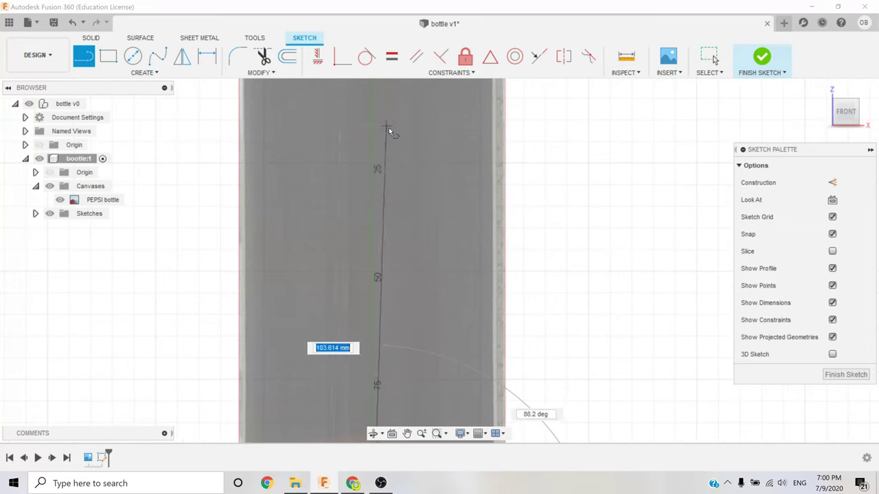
scroll(389, 131, "down", 3)
scroll(227, 302, "down", 2)
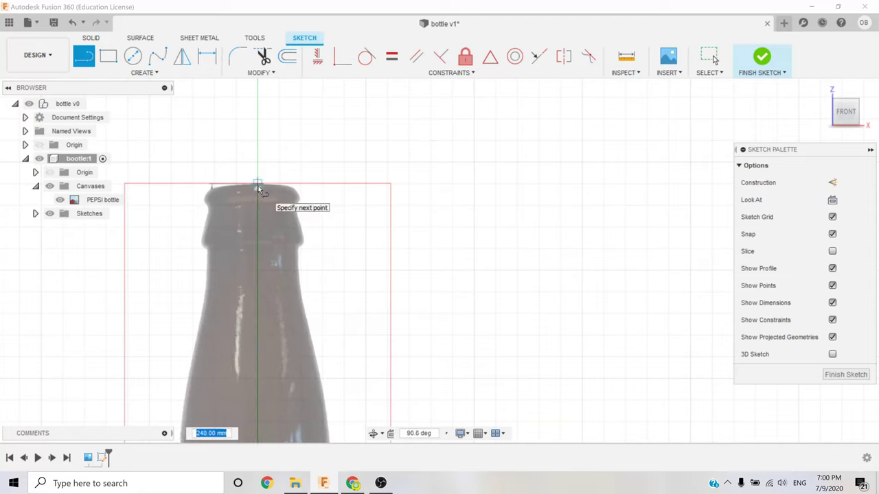
key("Tab")
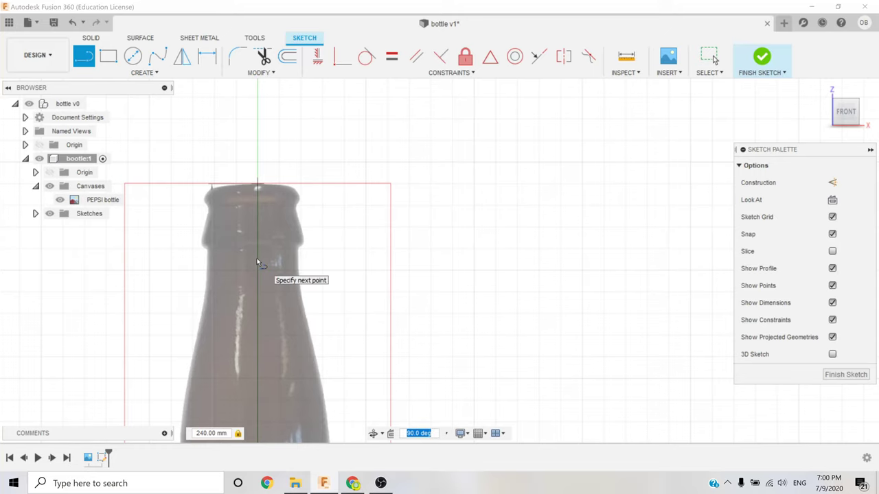
key("Tab")
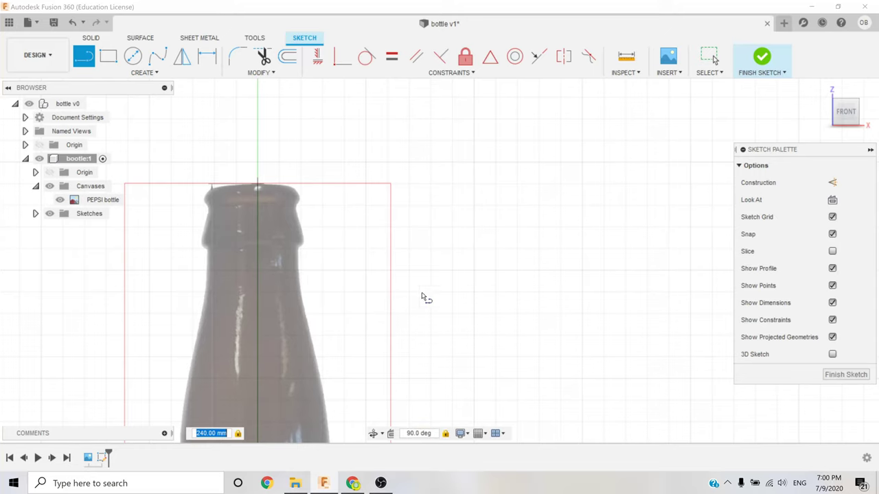
scroll(422, 296, "down", 2)
scroll(490, 133, "down", 2)
scroll(499, 310, "down", 2)
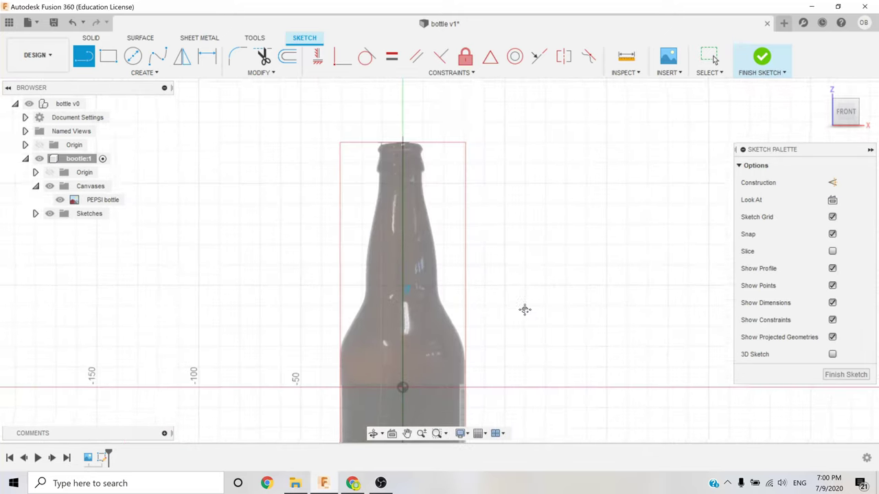
middle_click_drag(525, 310, 529, 265)
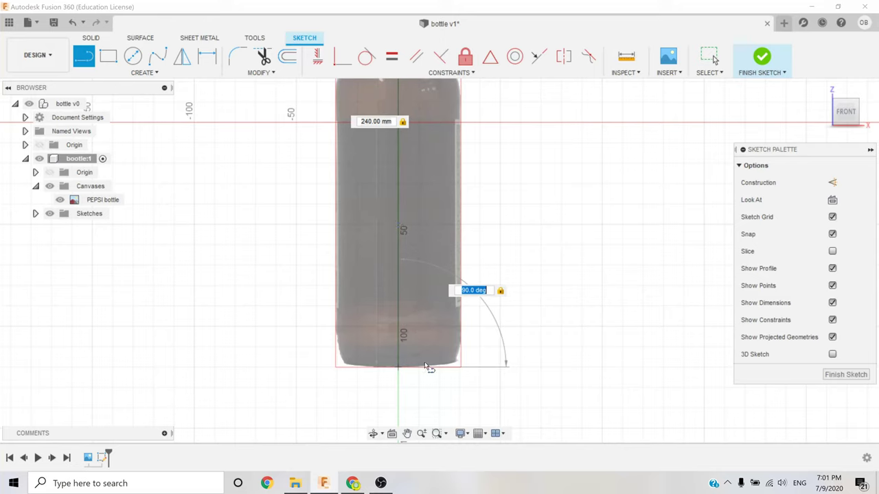
key("Tab")
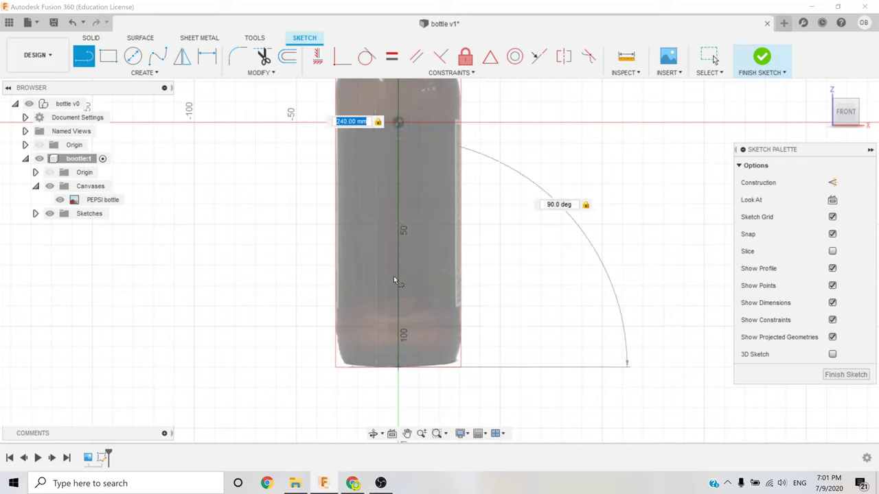
key("Return")
key("Escape")
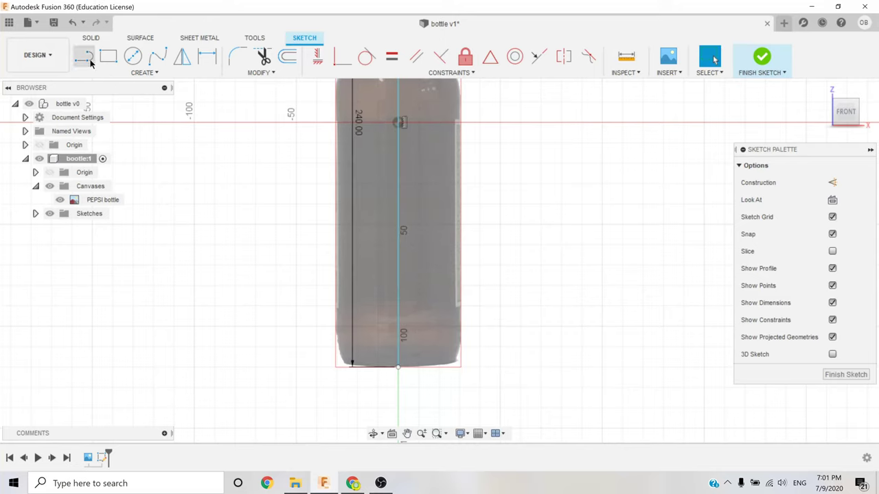
- Draw a 30 mm base line and a 9 mm mouth line at the bottle's top
left_click(84, 56)
left_click(398, 368)
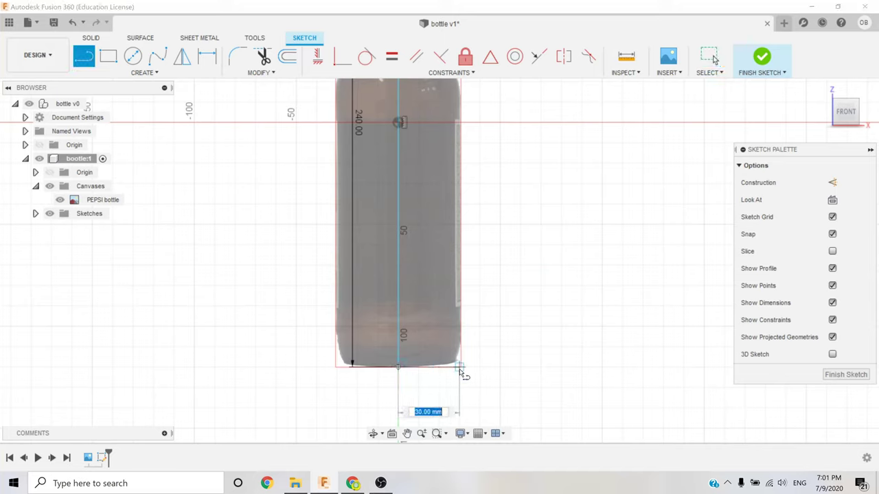
left_click(459, 368)
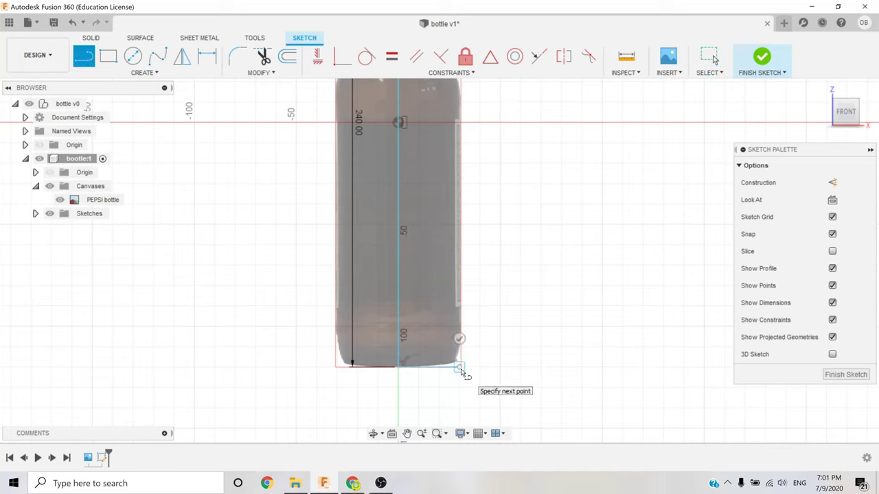
middle_click_drag(525, 261, 471, 440)
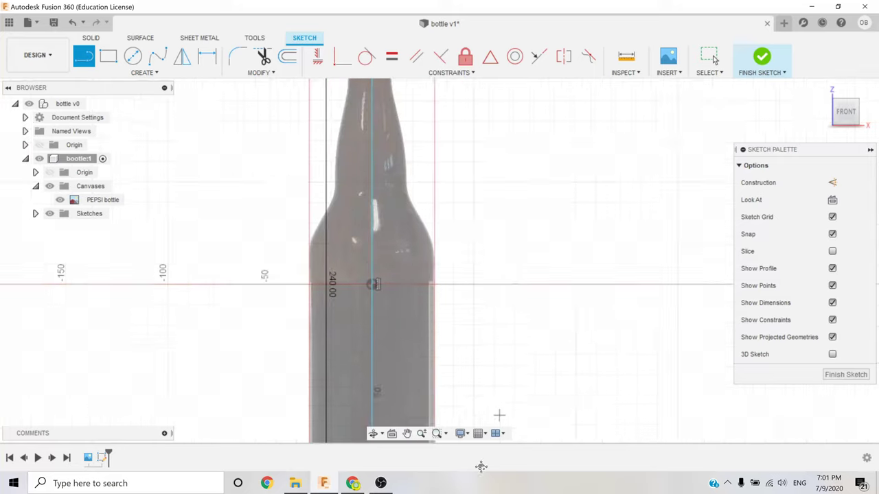
left_click(345, 122)
type("9")
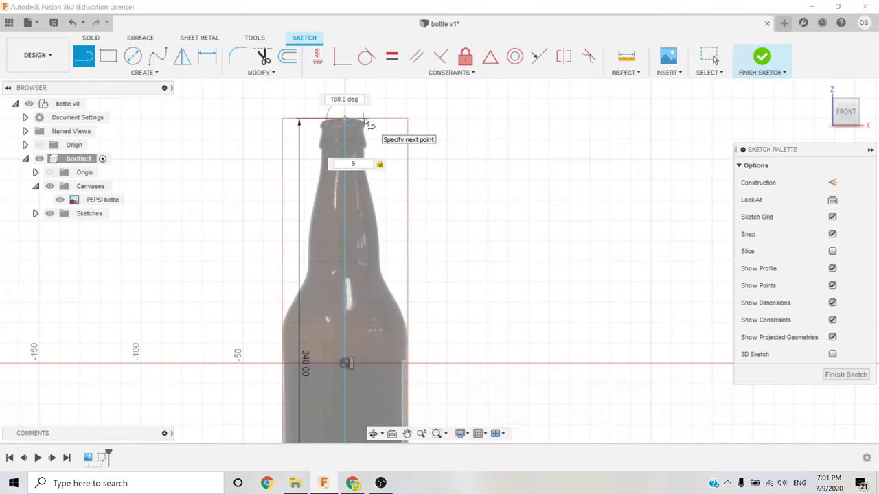
key("Return")
key("Escape")
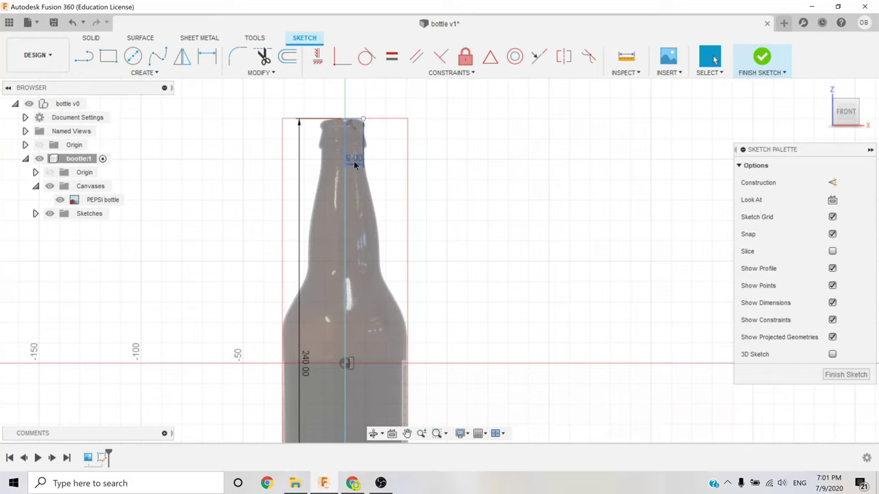
left_click_drag(355, 165, 349, 88)
middle_click_drag(466, 212, 471, 68)
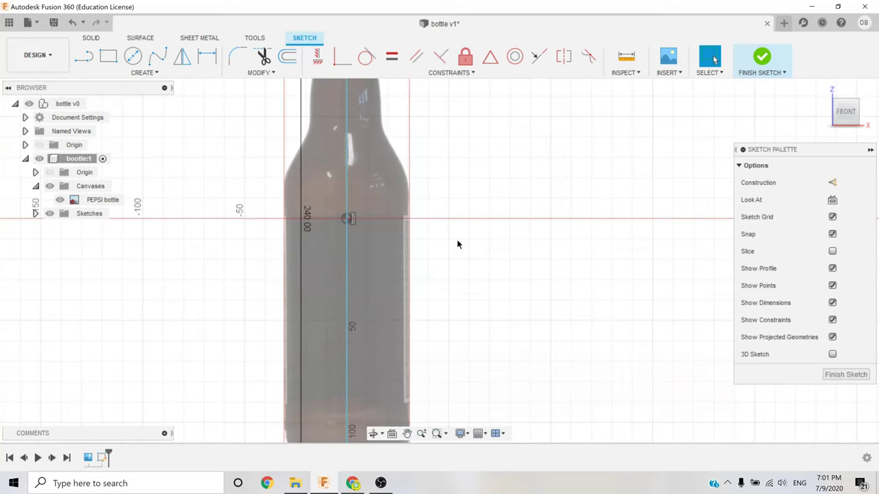
middle_click_drag(459, 267, 460, 176)
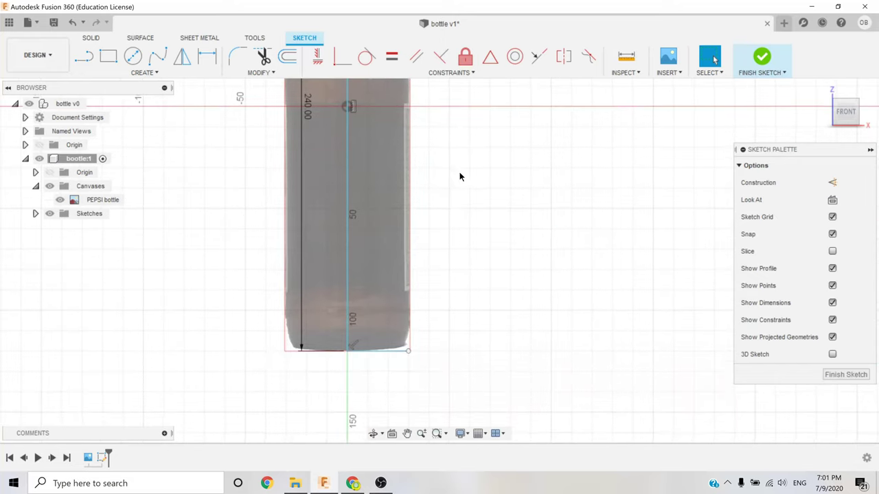
- Draw a 134 mm vertical line up the bottle's right side from its bottom-right corner
left_click(84, 56)
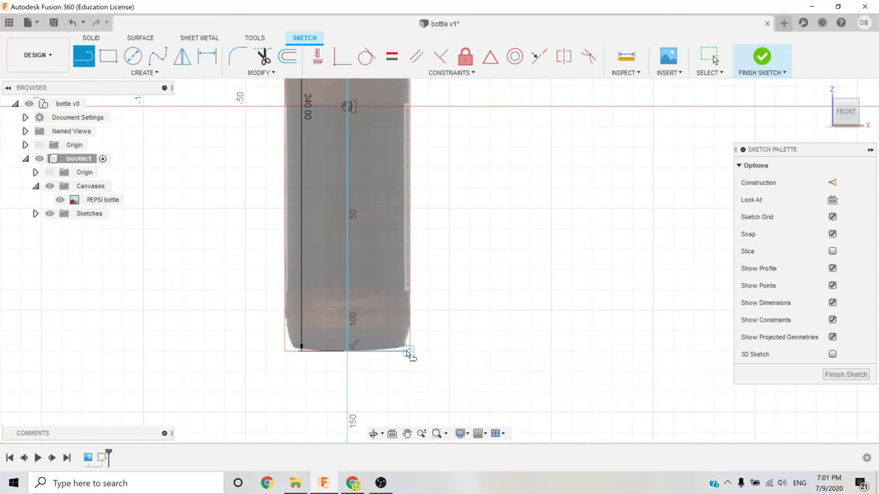
left_click(407, 353)
middle_click_drag(401, 158, 403, 265)
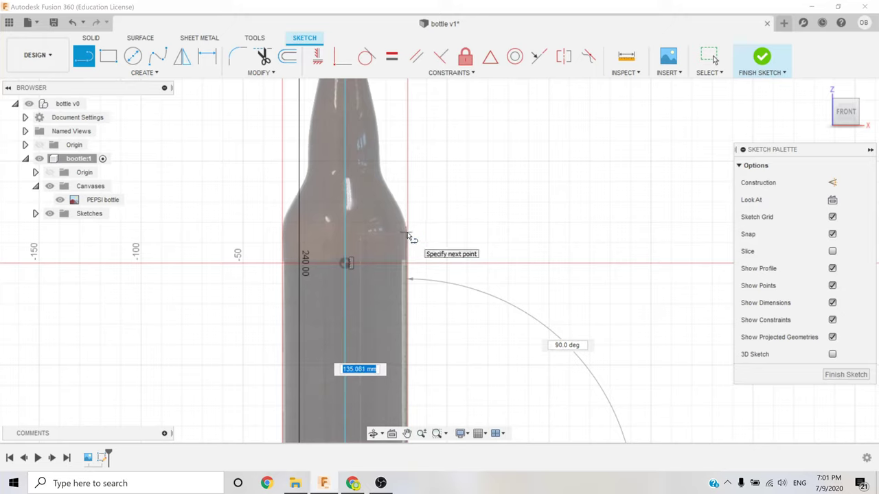
type("134")
key("Tab")
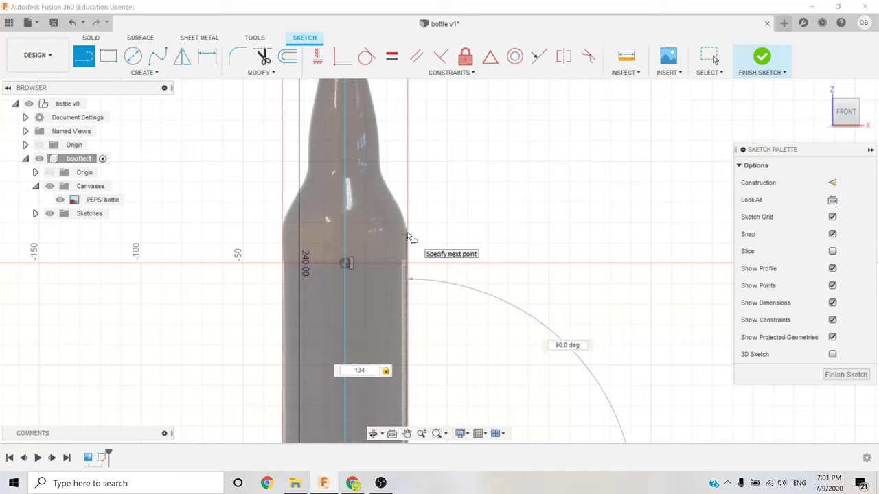
key("Return")
key("Escape")
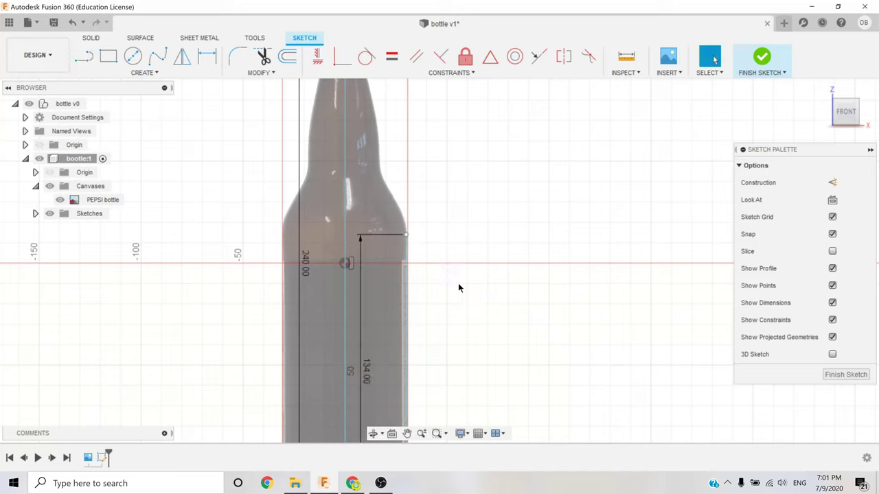
left_click_drag(360, 313, 501, 296)
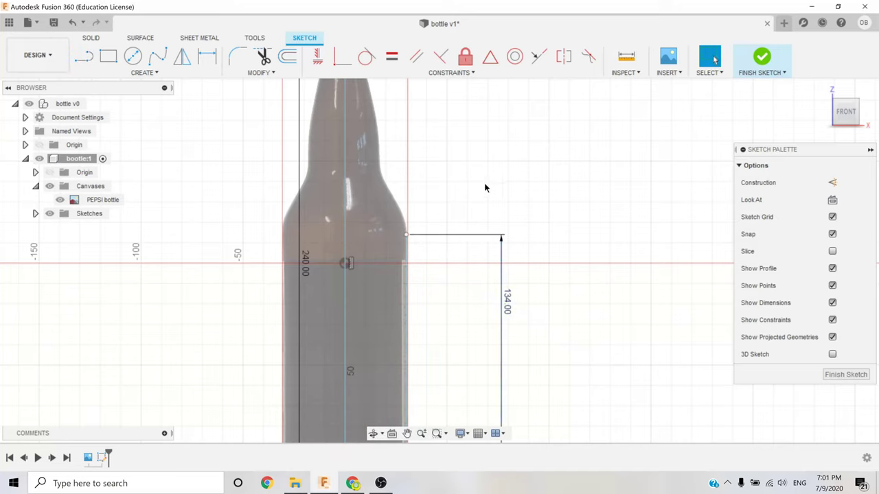
middle_click_drag(484, 187, 476, 247)
- Begin a fit-point spline tracing the bottle's shoulder up toward the neck
left_click(157, 57)
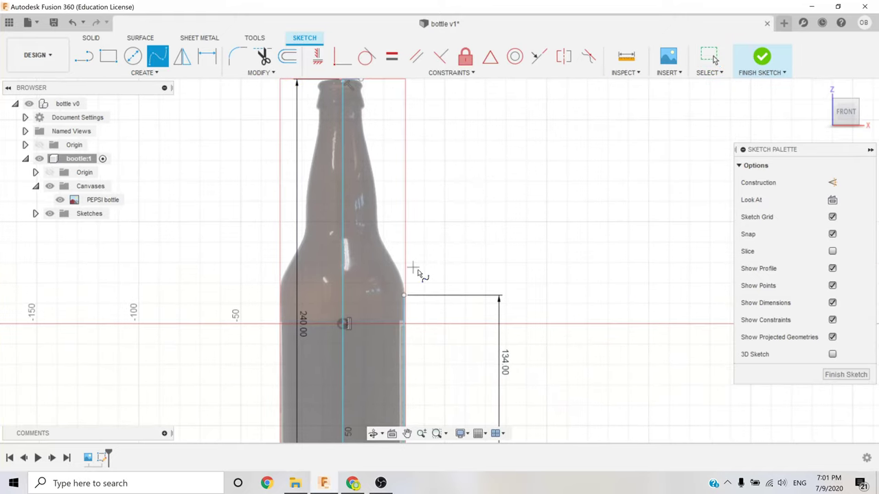
scroll(401, 282, "up", 2)
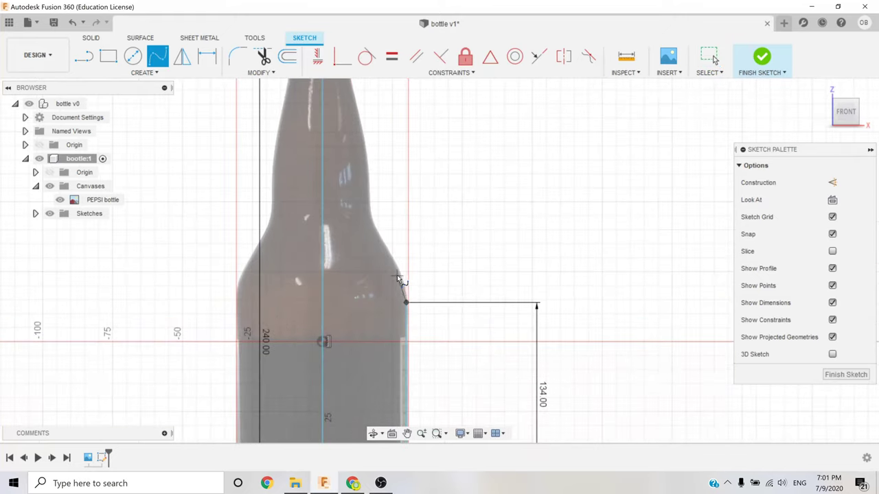
scroll(403, 285, "up", 2)
scroll(398, 274, "up", 2)
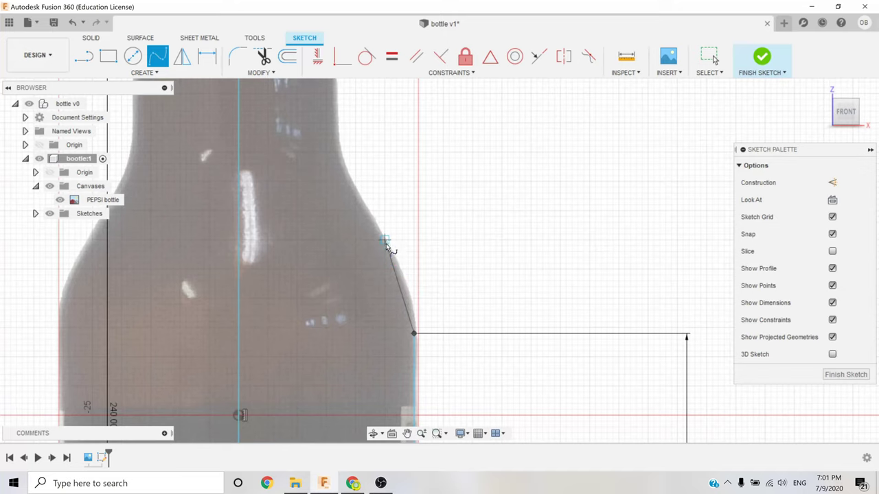
left_click(385, 240)
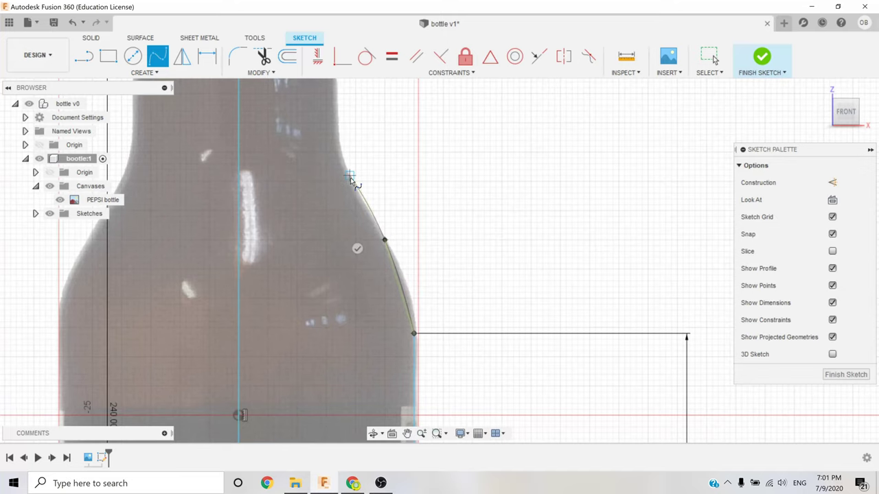
left_click(350, 178)
middle_click_drag(351, 147, 345, 266)
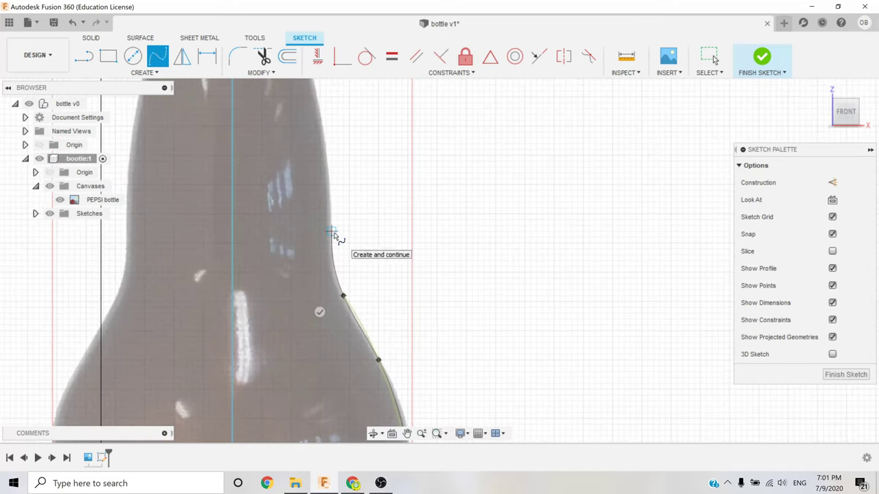
middle_click_drag(338, 206, 326, 236)
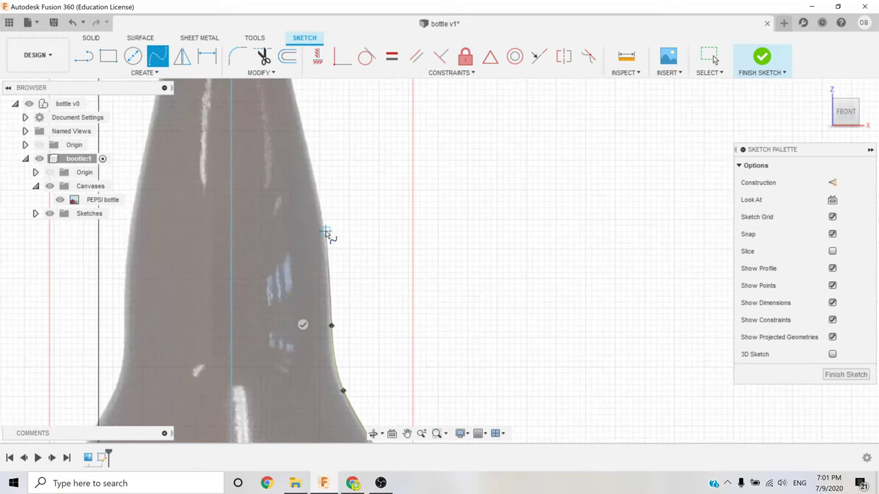
middle_click_drag(294, 110, 304, 218)
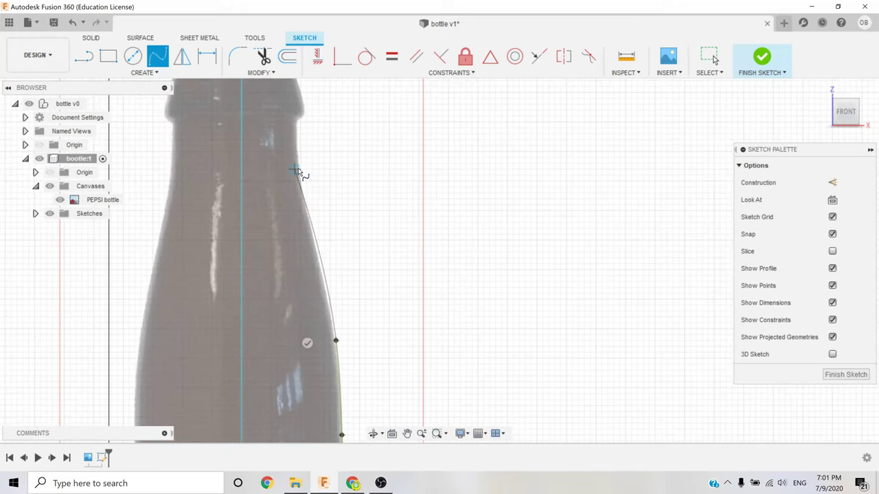
scroll(295, 172, "up", 2)
middle_click_drag(347, 329, 339, 235)
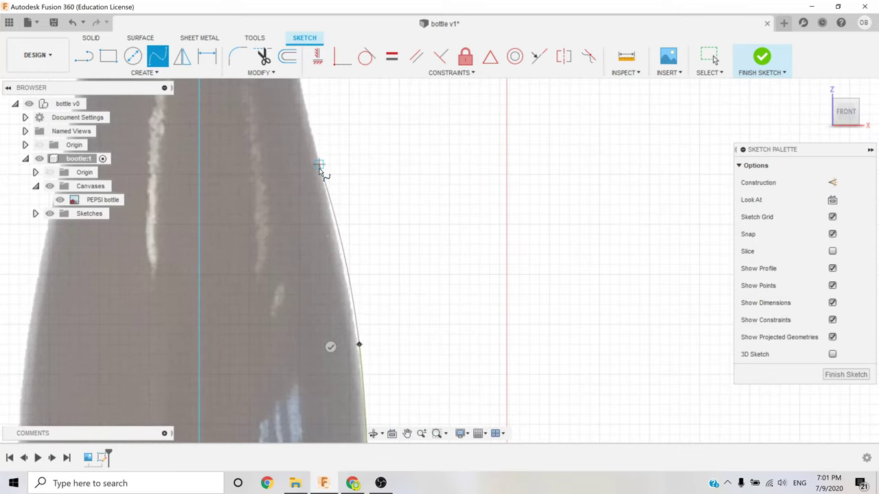
left_click(318, 163)
- Continue the spline up the neck and lip, ending at the top line
middle_click_drag(328, 154, 302, 272)
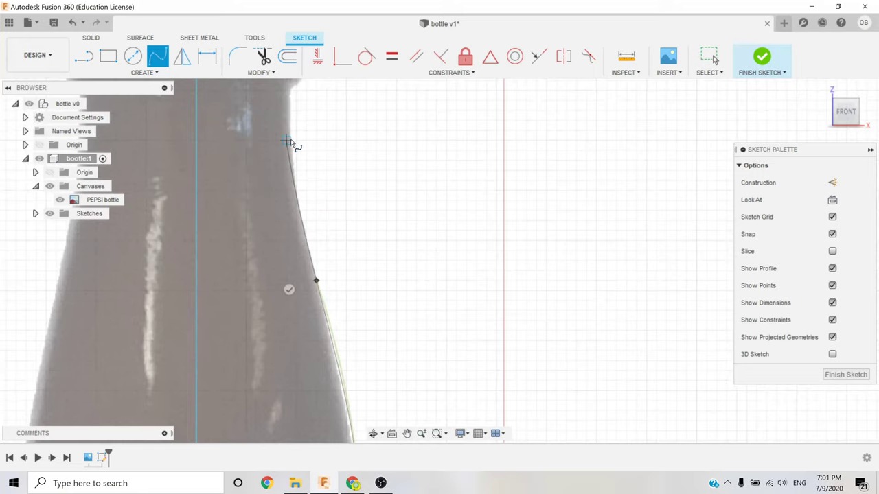
scroll(294, 151, "up", 2)
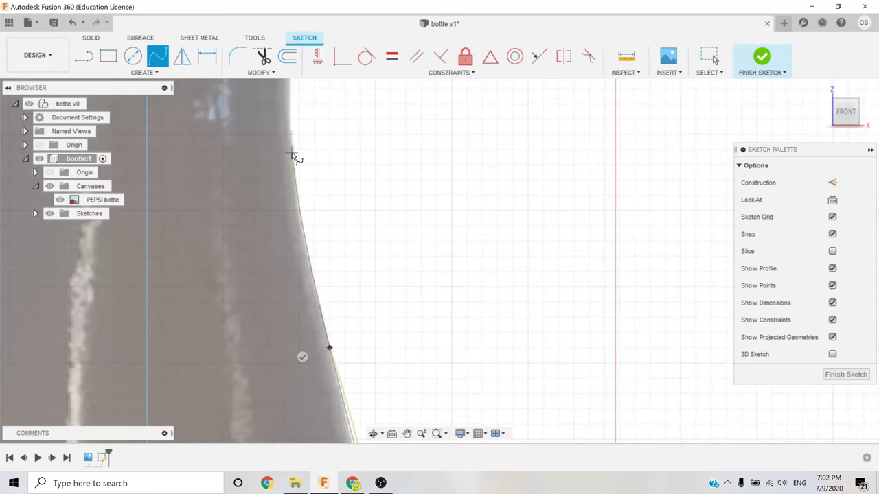
left_click(291, 153)
middle_click_drag(300, 134, 298, 277)
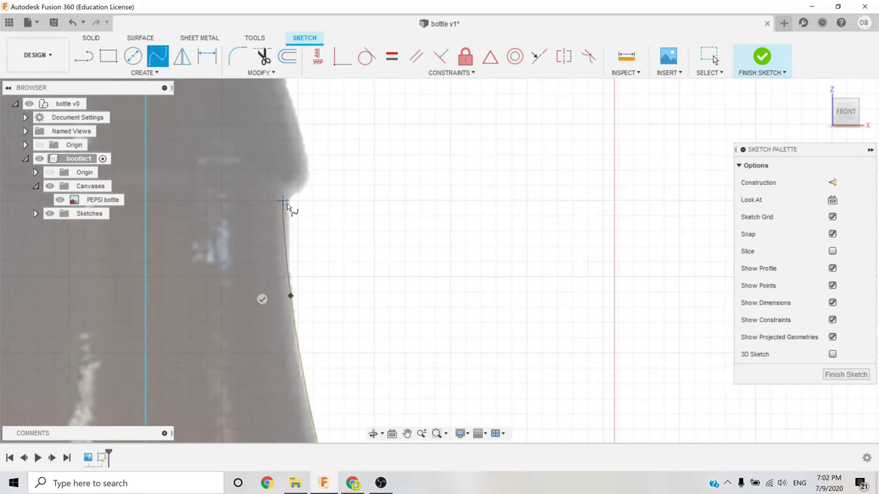
left_click(288, 205)
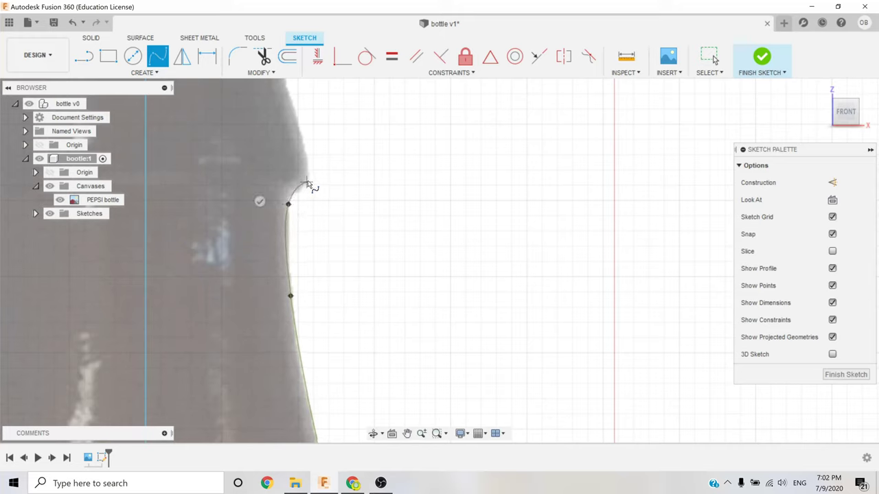
left_click(309, 180)
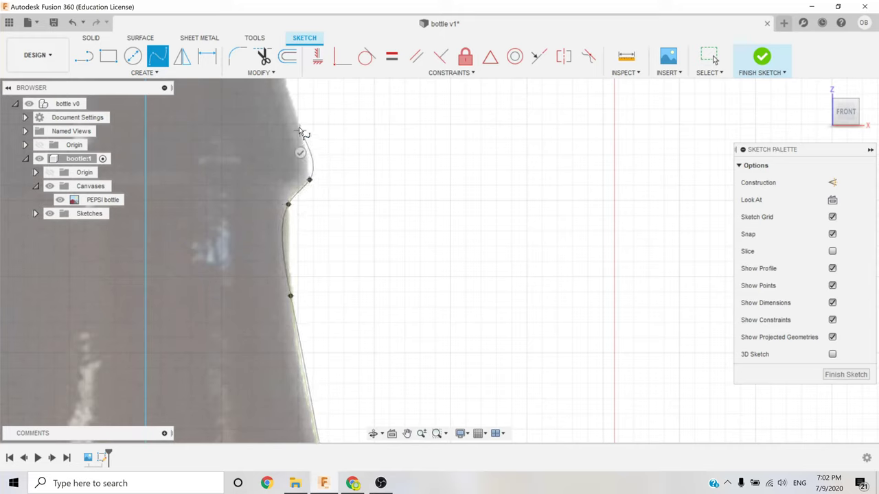
left_click(296, 116)
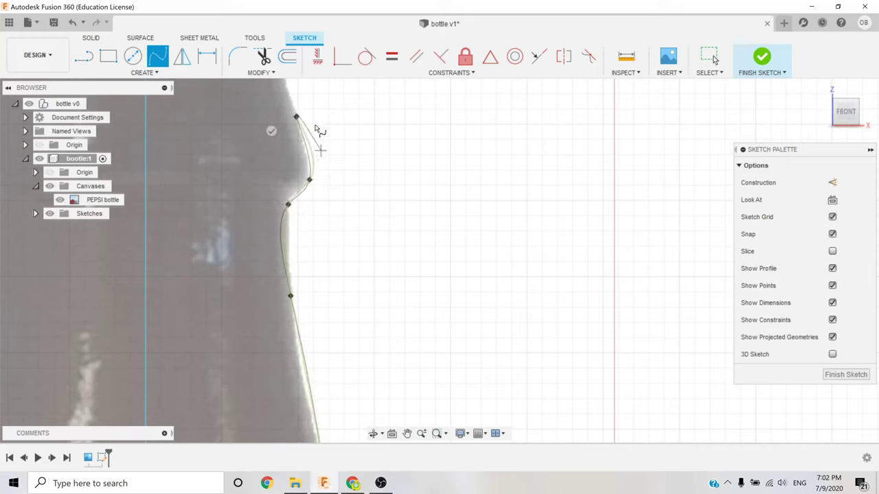
middle_click_drag(313, 101, 362, 261)
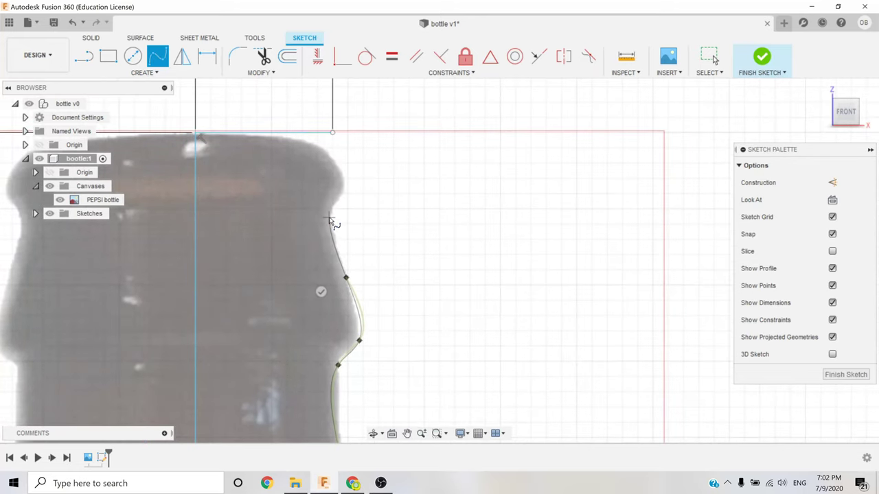
left_click(331, 222)
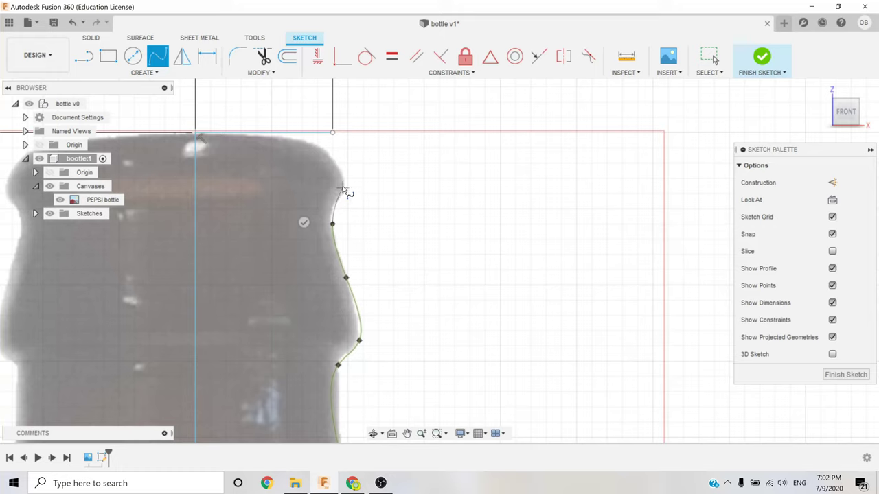
left_click(343, 185)
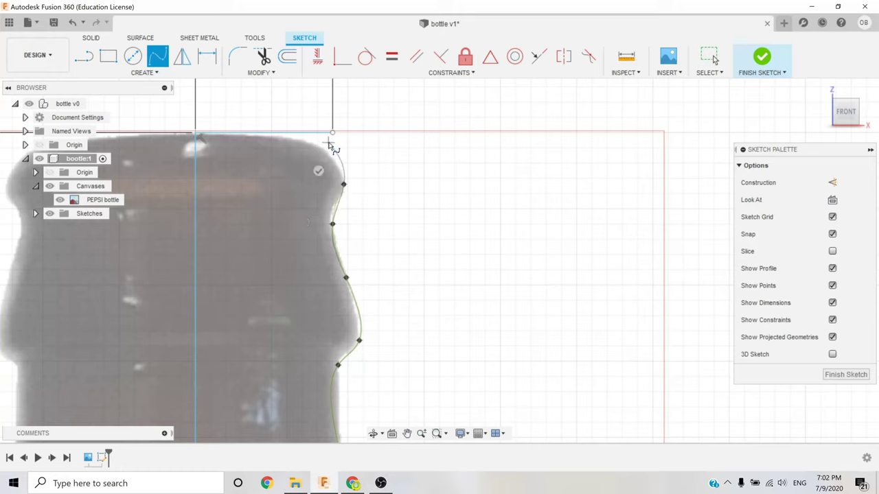
left_click(287, 132)
left_click(276, 160)
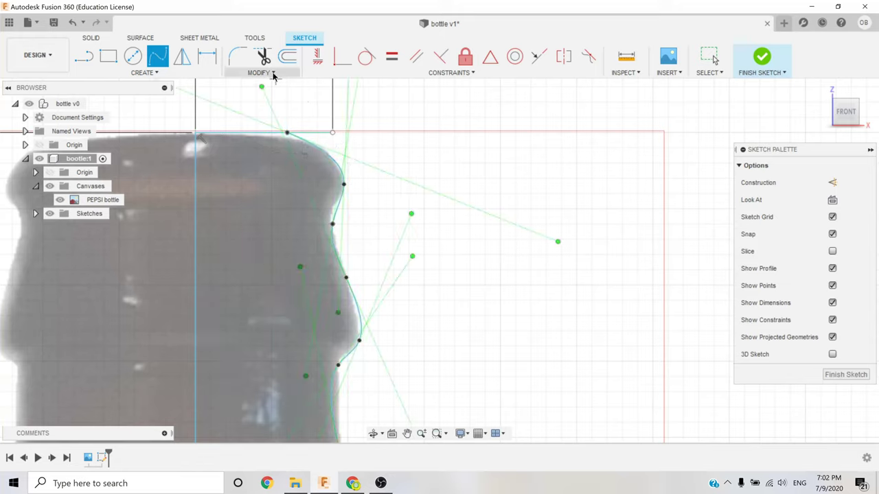
- Nudge a lip fit point of the spline and cancel an accidental extra curve
left_click_drag(347, 186, 343, 196)
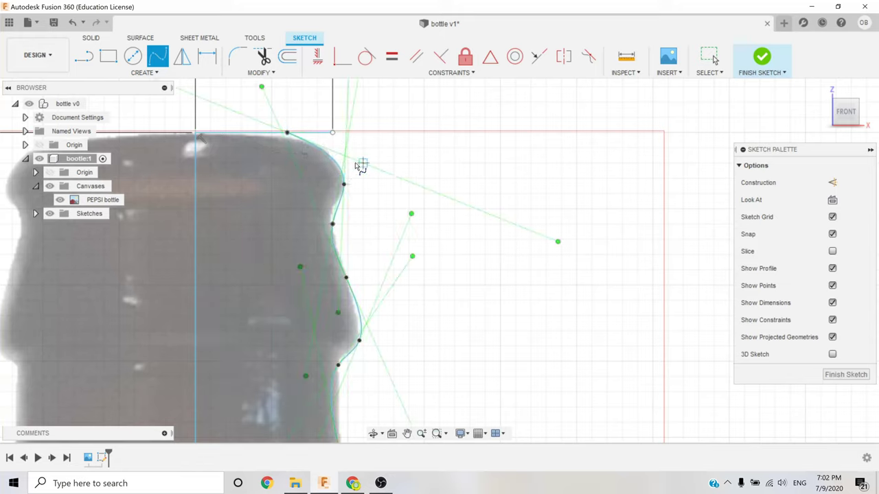
left_click(343, 185)
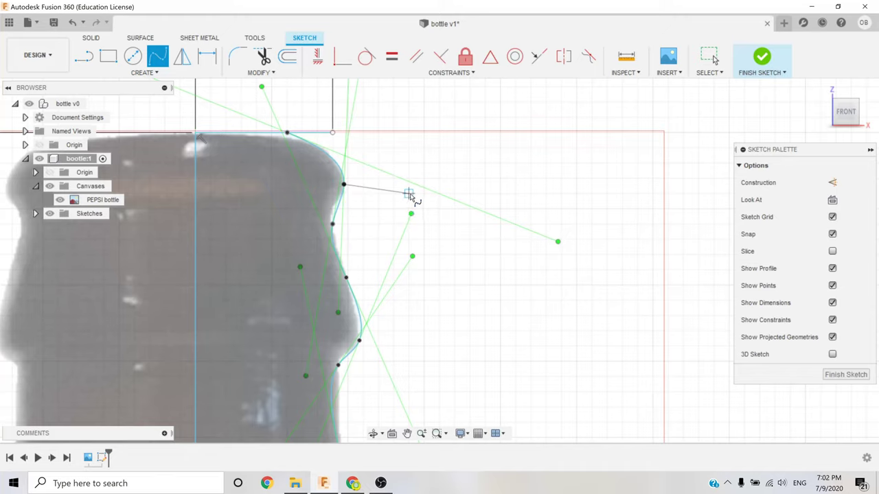
key("Escape")
scroll(344, 206, "up", 1)
scroll(343, 206, "up", 2)
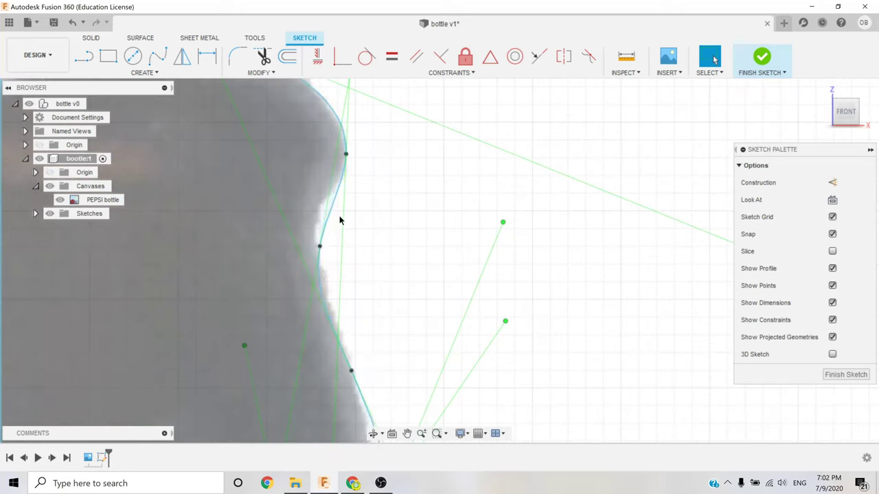
- Select the traced spline and zoom in on the bottle's lip
left_click(319, 231)
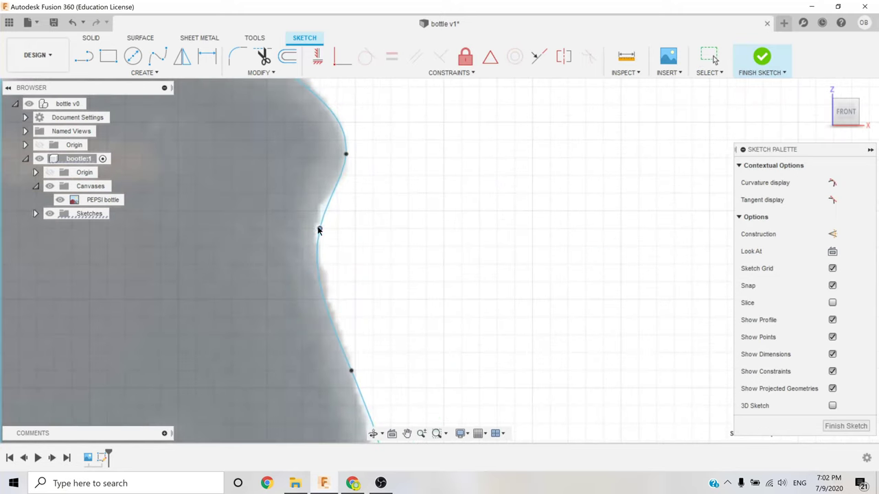
scroll(383, 361, "down", 4)
scroll(468, 261, "down", 1)
scroll(460, 221, "up", 1)
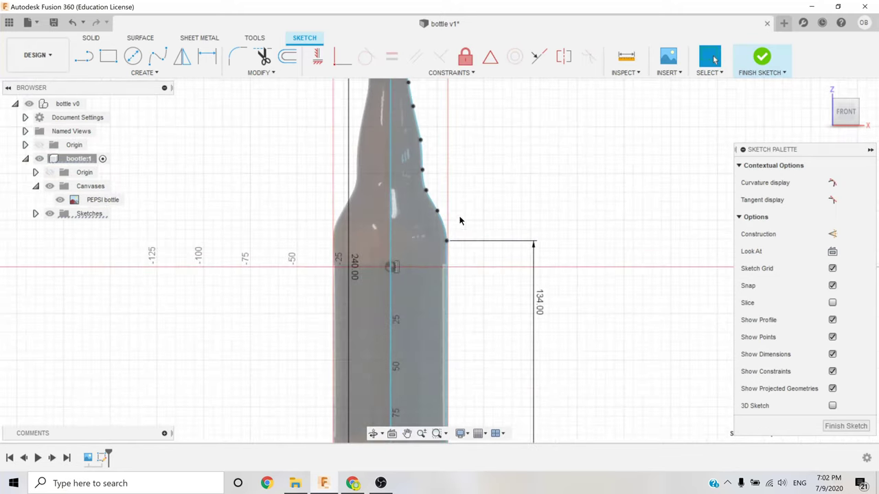
scroll(460, 221, "down", 2)
scroll(453, 206, "down", 1)
scroll(441, 149, "up", 2)
scroll(435, 143, "up", 3)
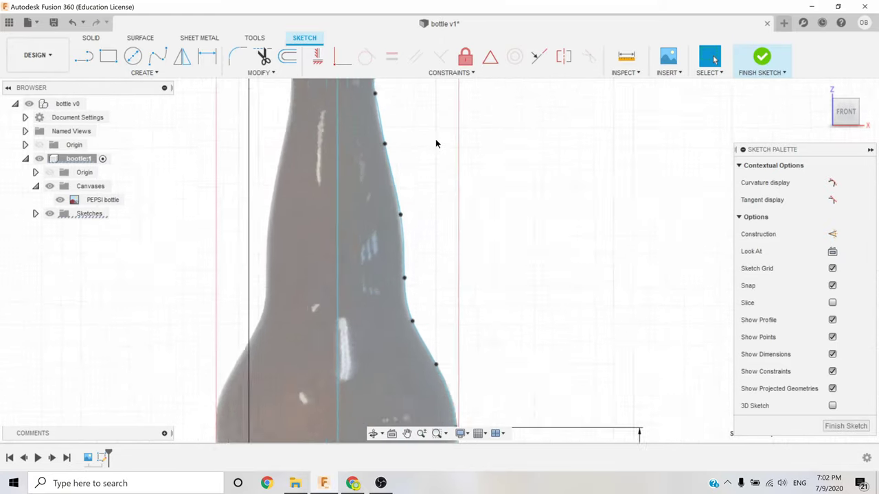
mouse_move(435, 144)
middle_mouse_down()
mouse_move(421, 237)
mouse_move(360, 254)
middle_mouse_up()
scroll(364, 255, "up", 2)
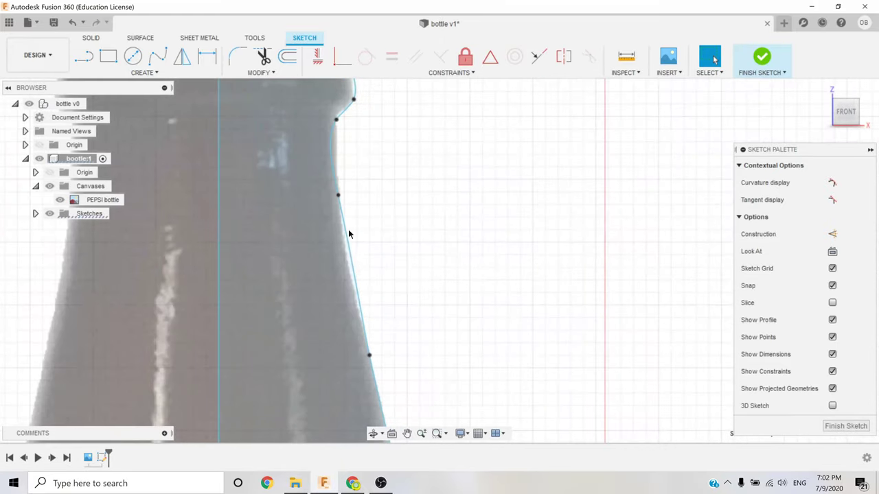
- Drag the neck fit points onto the bottle's edge in the image
mouse_move(339, 232)
left_mouse_down()
mouse_move(344, 242)
mouse_move(343, 213)
mouse_move(343, 231)
left_mouse_up()
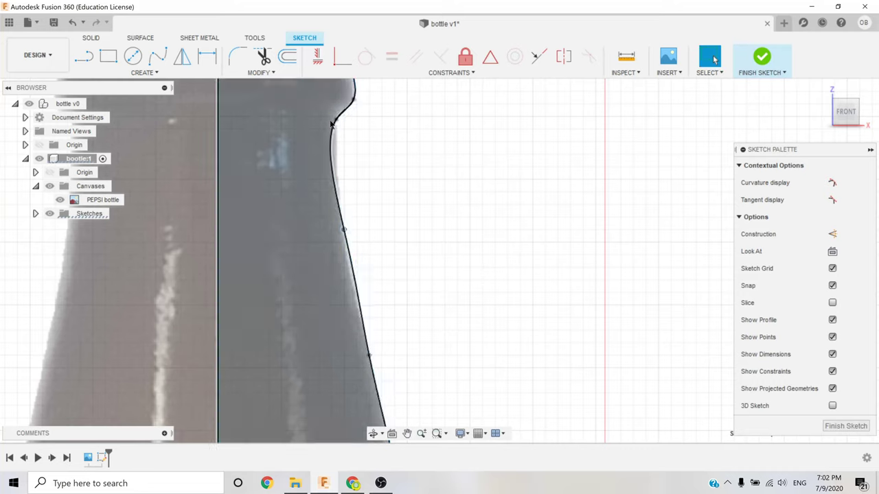
left_click_drag(339, 122, 341, 116)
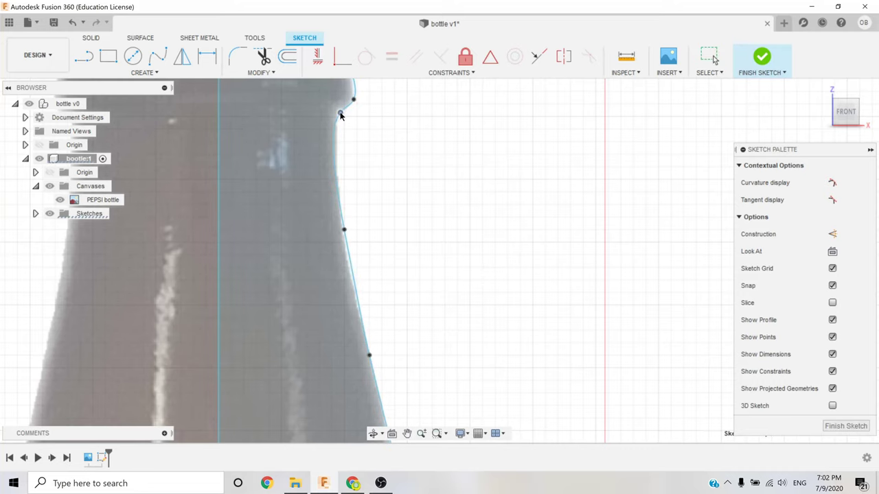
scroll(371, 160, "down", 5)
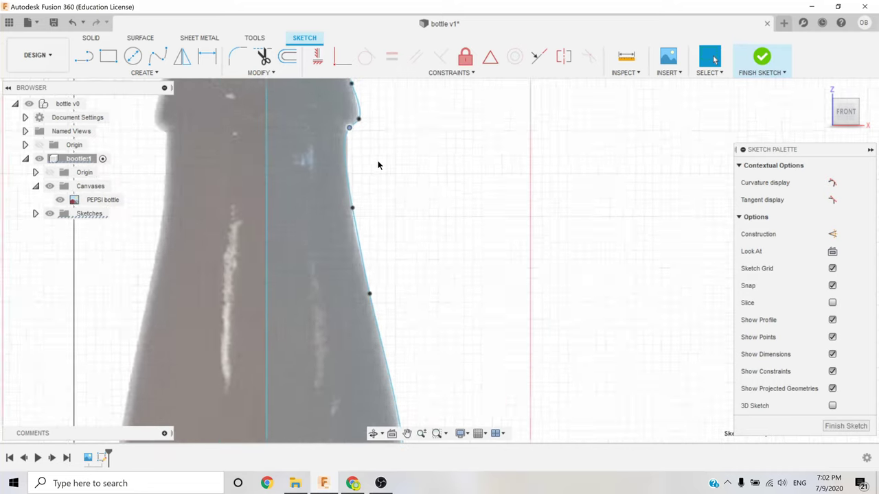
scroll(381, 165, "down", 3)
scroll(379, 171, "down", 2)
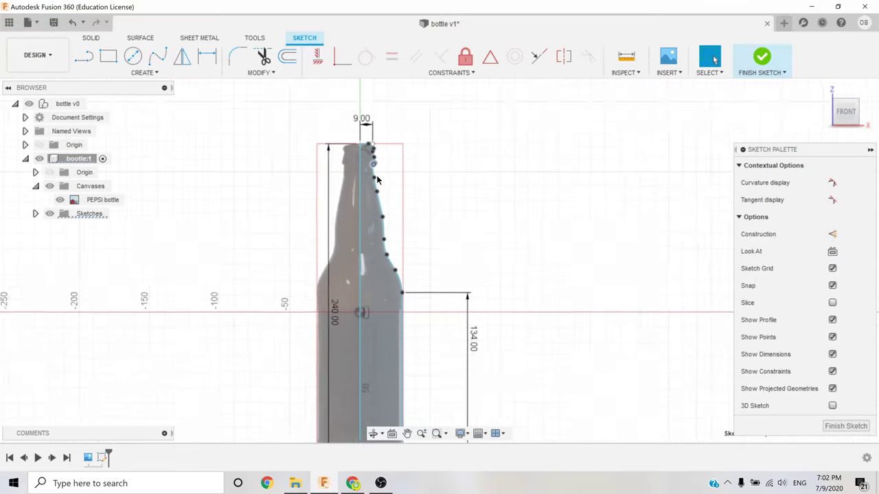
scroll(379, 159, "up", 1)
scroll(379, 172, "up", 3)
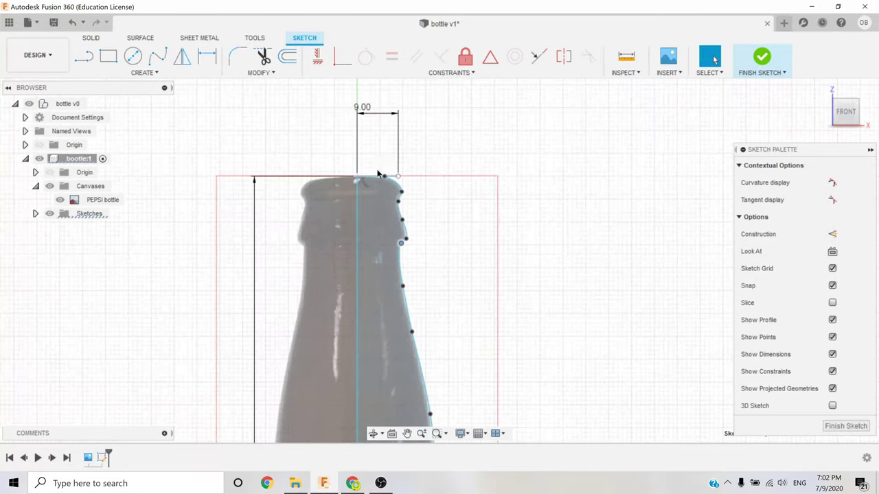
scroll(397, 184, "up", 4)
scroll(391, 149, "up", 2)
scroll(391, 147, "up", 2)
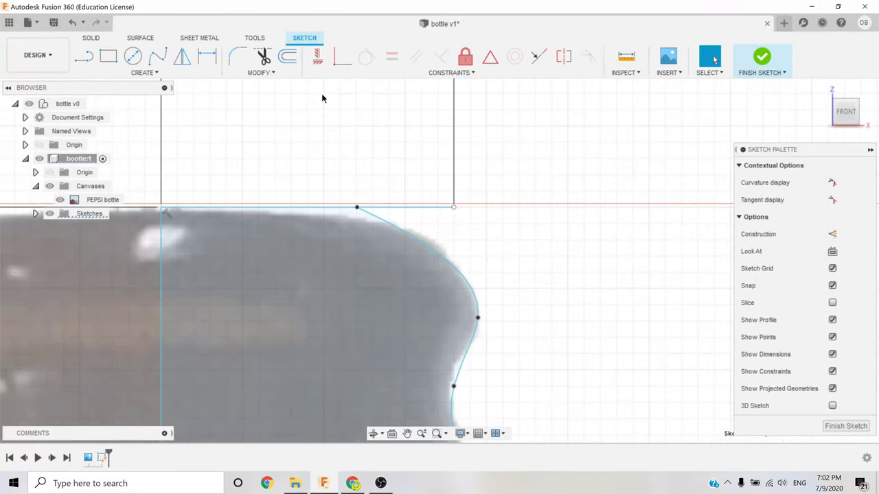
- Trim the mouth line's stub extending past the spline's top point
left_click(254, 75)
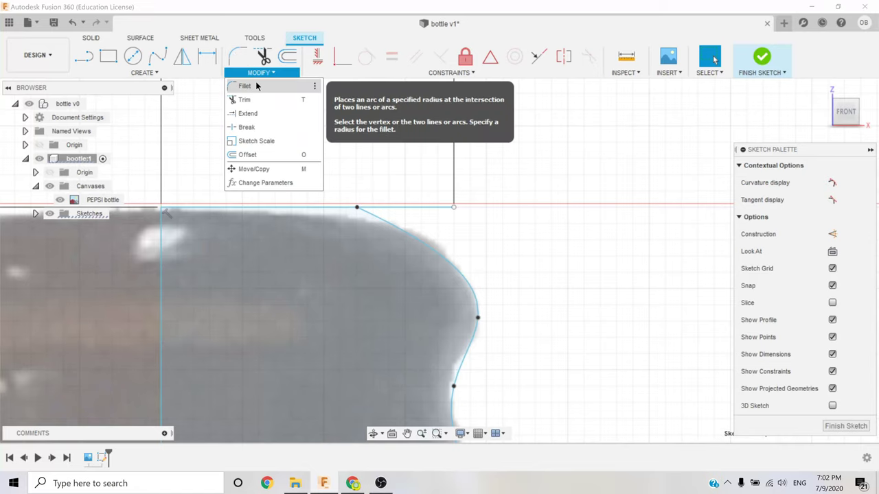
left_click(255, 99)
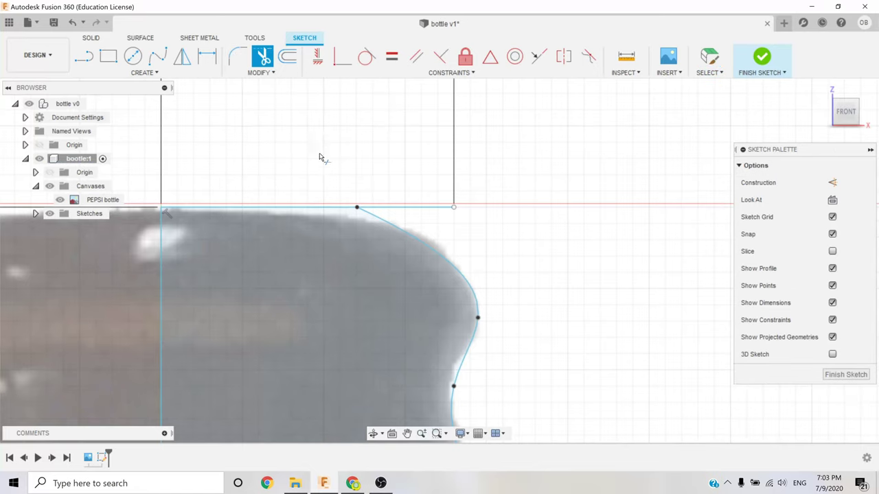
left_click(396, 207)
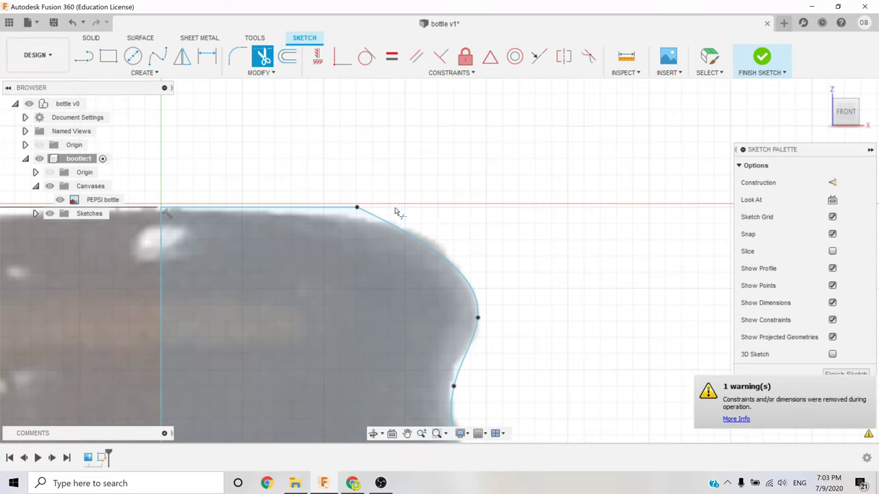
scroll(440, 240, "up", 1)
scroll(412, 233, "up", 1)
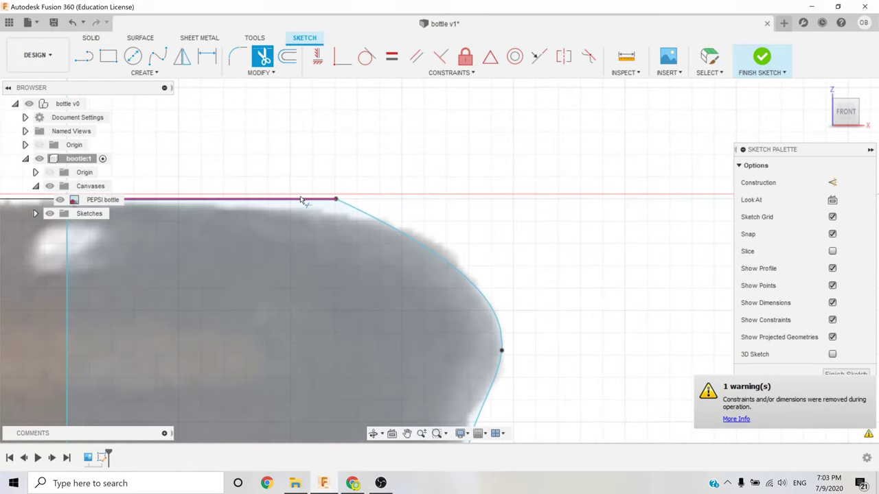
scroll(313, 197, "down", 2)
scroll(312, 197, "down", 1)
mouse_move(240, 165)
middle_mouse_down()
mouse_move(259, 159)
mouse_move(372, 170)
middle_mouse_up()
key("Escape")
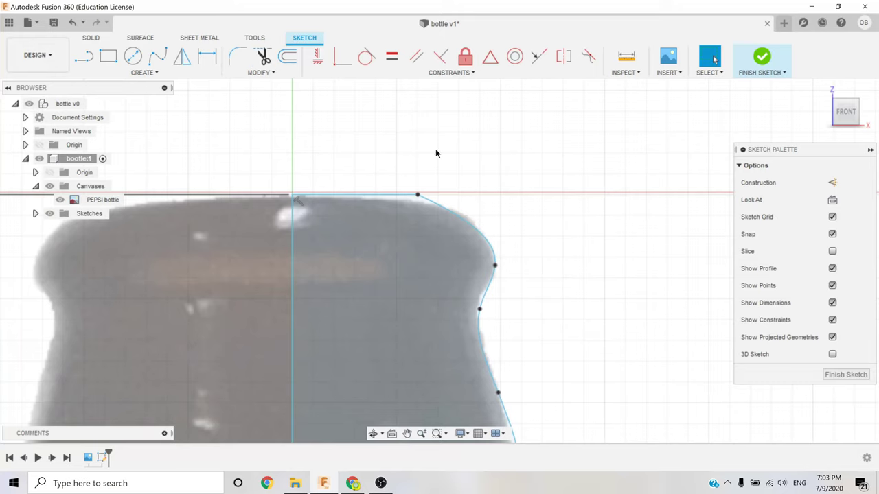
- Measure the 6.026 mm mouth line and its 90° angle to the vertical axis, then close the measurement
left_click(616, 76)
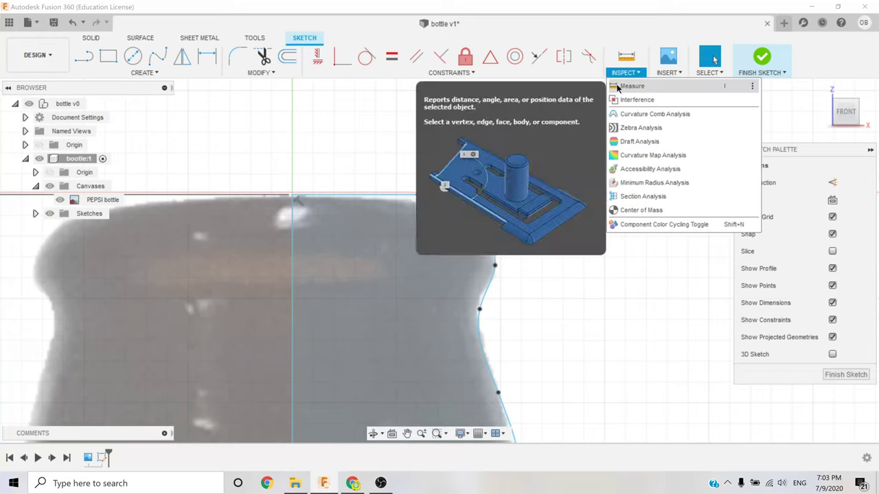
left_click(619, 85)
left_click(350, 196)
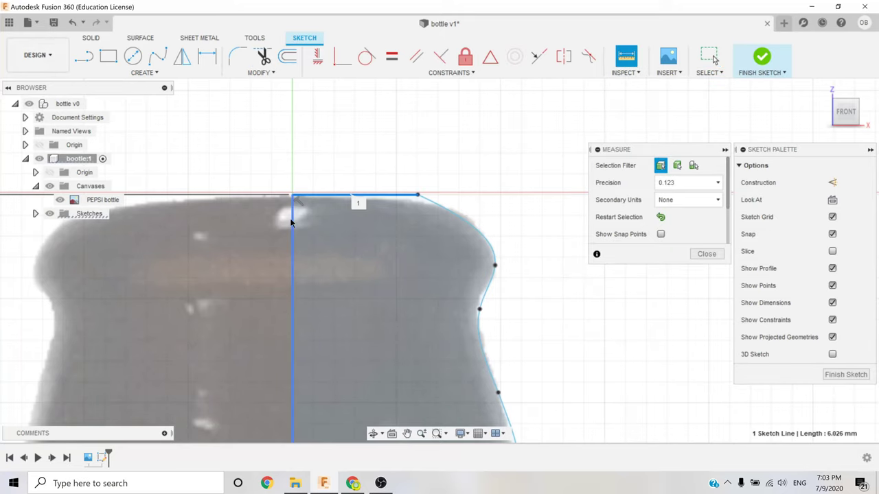
left_click(293, 226)
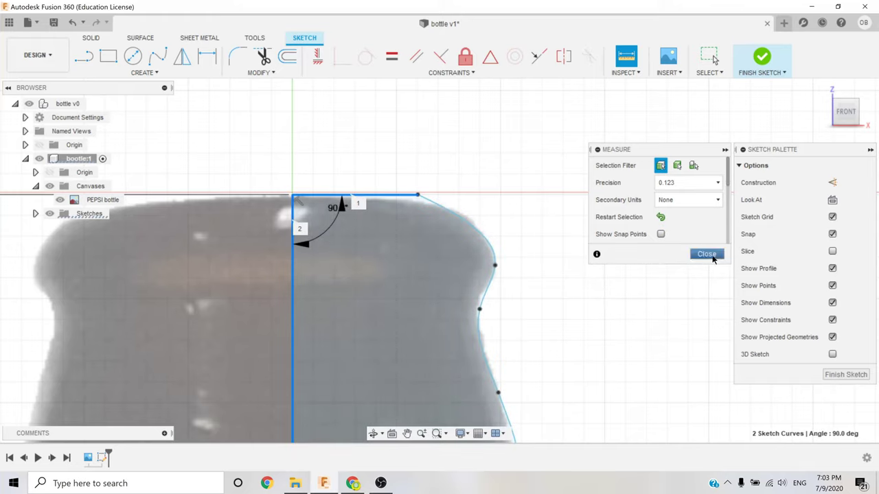
left_click(707, 254)
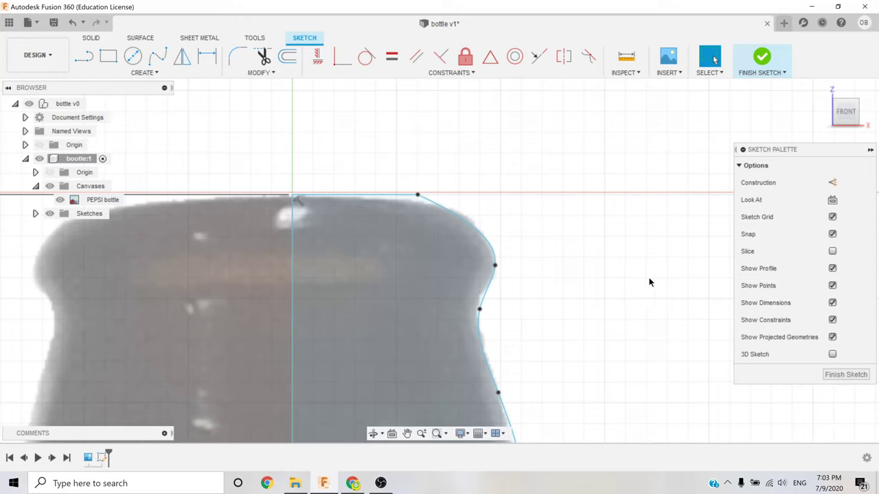
- Finish the profile sketch and hide the PEPSI bottle canvas image
left_click(762, 58)
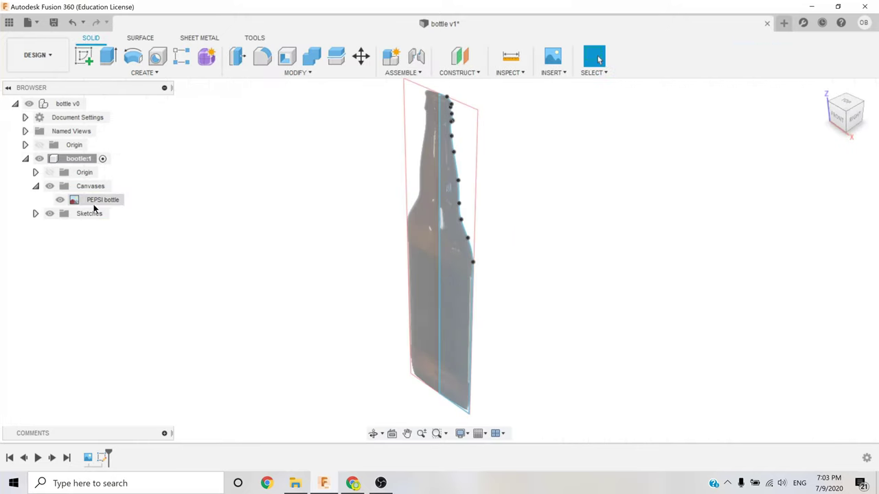
left_click(92, 200)
left_click(60, 199)
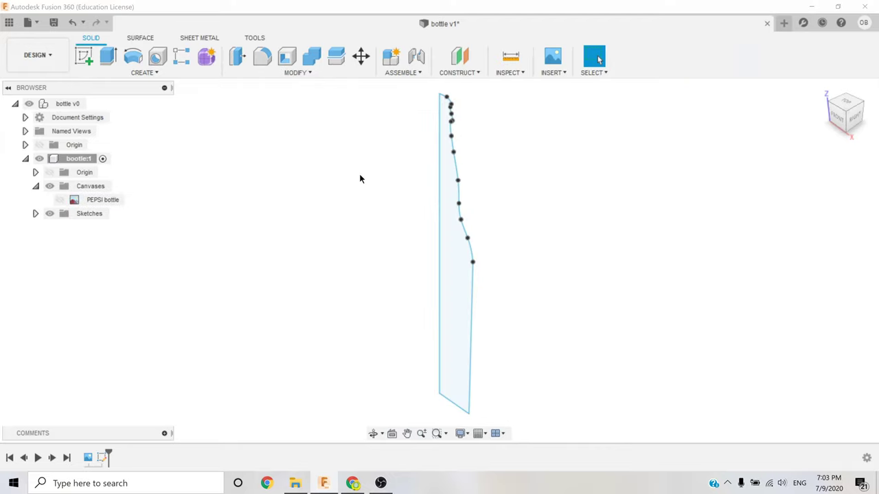
- Revolve the bottle half-profile a full 360° around the centre line into a solid body
left_click(132, 58)
left_click(829, 165)
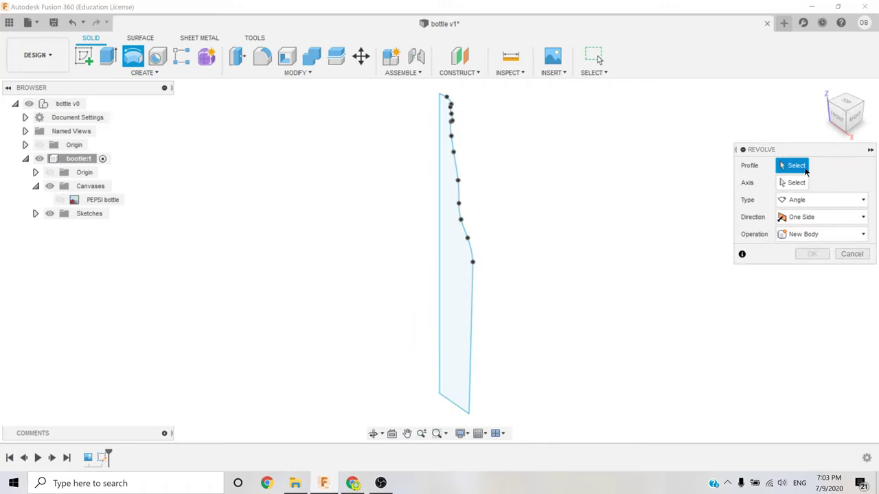
left_click(458, 271)
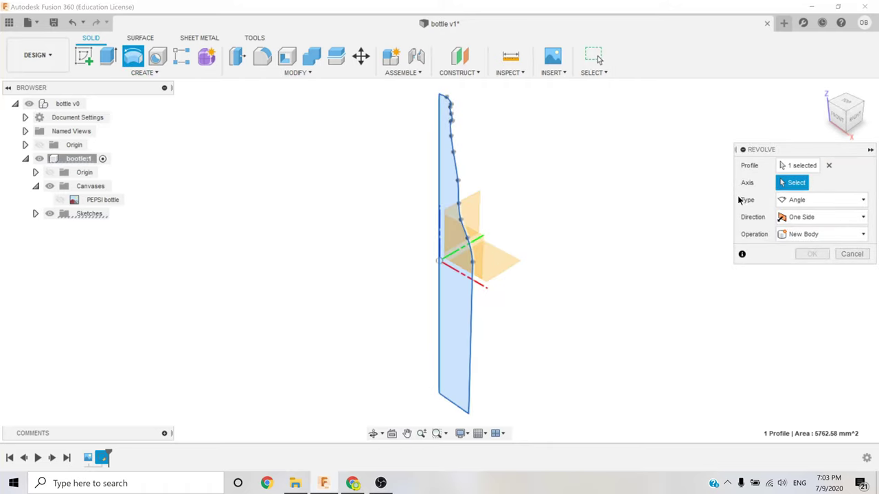
left_click(438, 268)
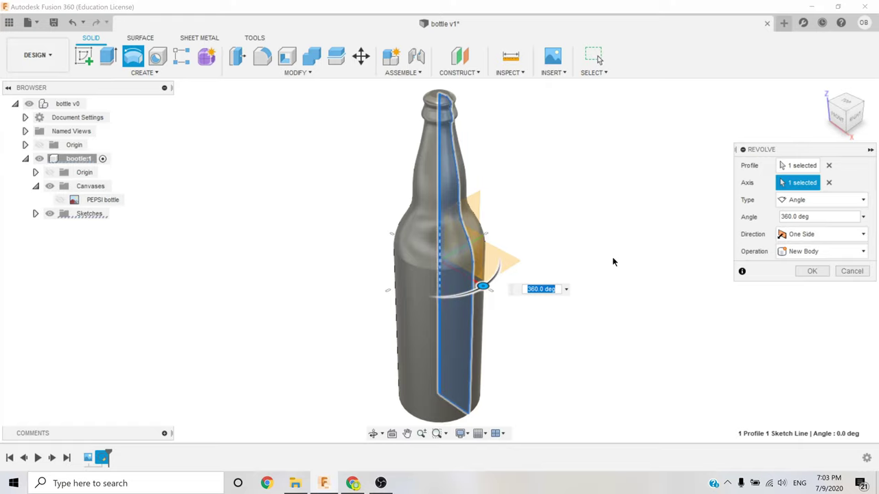
left_click(800, 271)
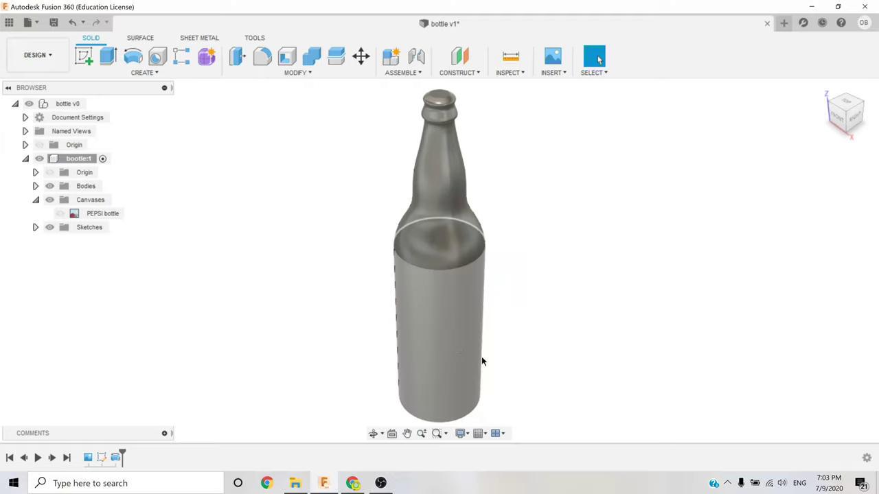
- Fillet the bottom edge of the bottle body, viewing it from below
mouse_move(544, 382)
middle_mouse_down("shift")
mouse_move(533, 314)
mouse_move(531, 359)
mouse_move(526, 238)
middle_mouse_up("shift")
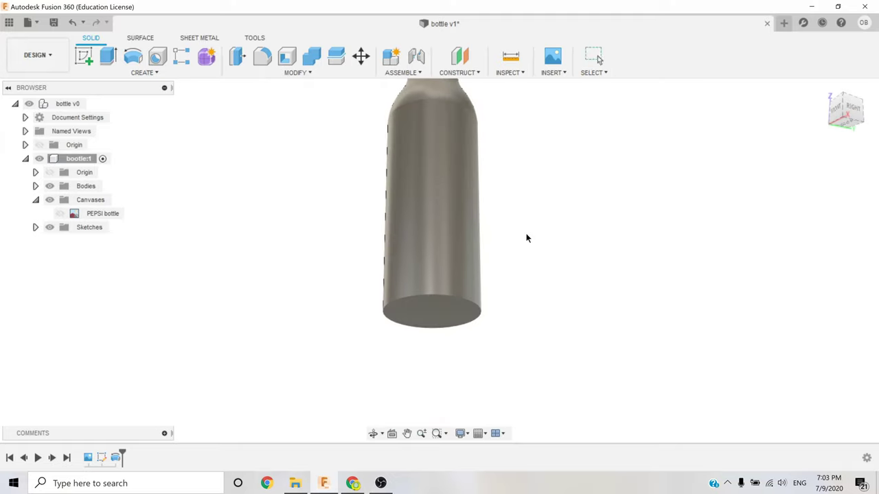
left_click(262, 56)
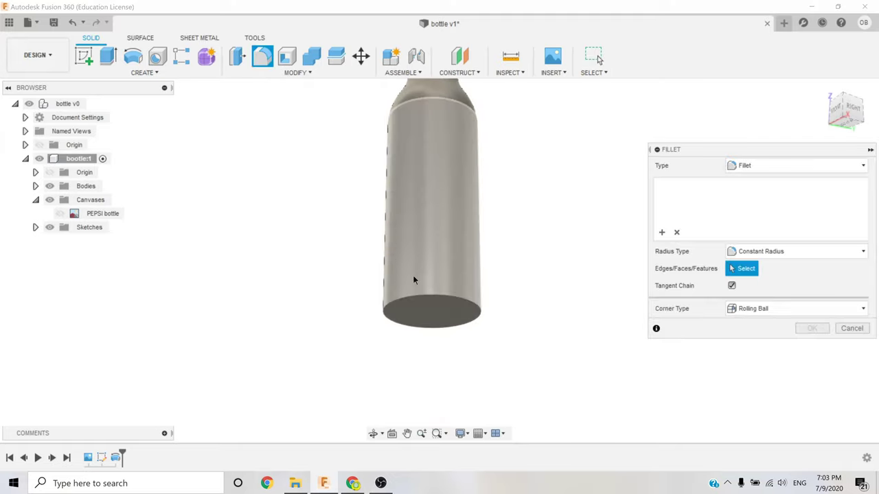
left_click(425, 296)
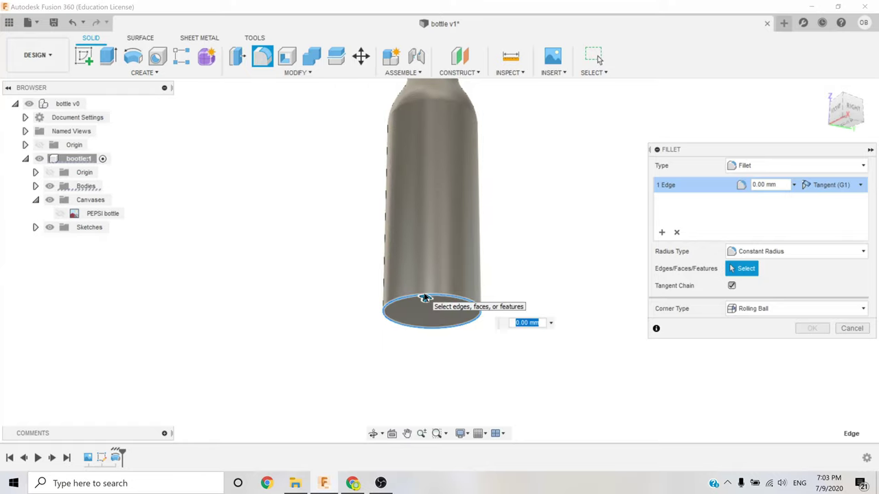
key("Return")
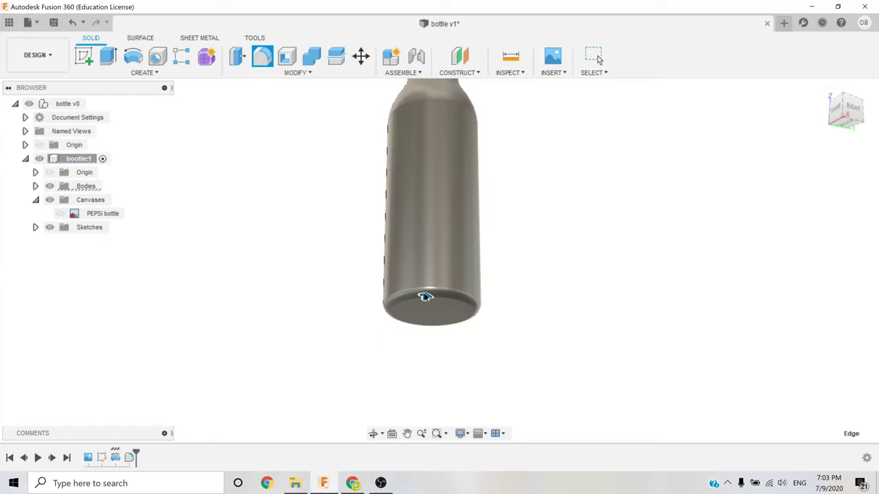
mouse_move(521, 133)
left_mouse_down()
mouse_move(528, 316)
mouse_move(514, 188)
mouse_move(420, 131)
left_mouse_up()
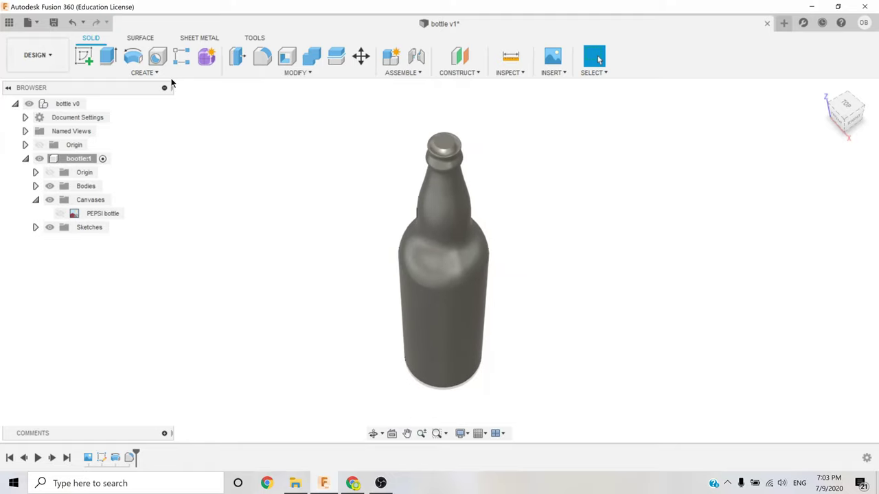
- Shell the whole bottle body with a 3 mm inside wall thickness
left_click(287, 60)
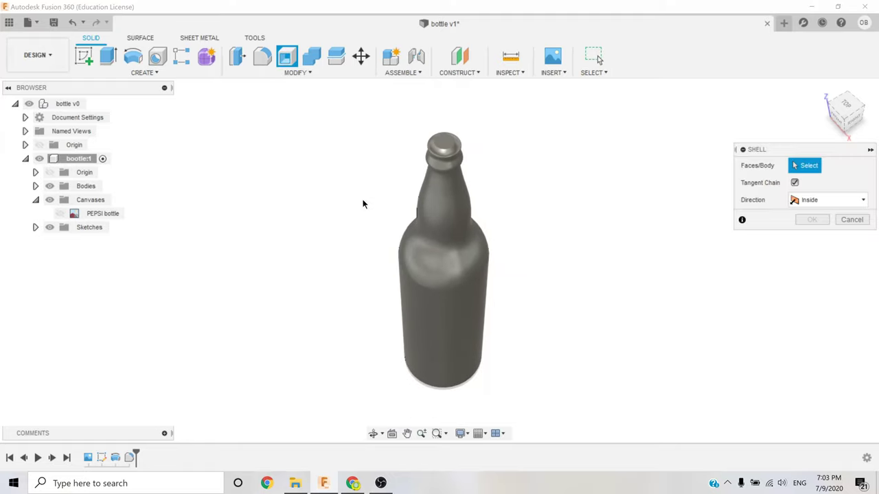
mouse_move(306, 98)
left_mouse_down()
mouse_move(545, 333)
mouse_move(568, 415)
left_mouse_up()
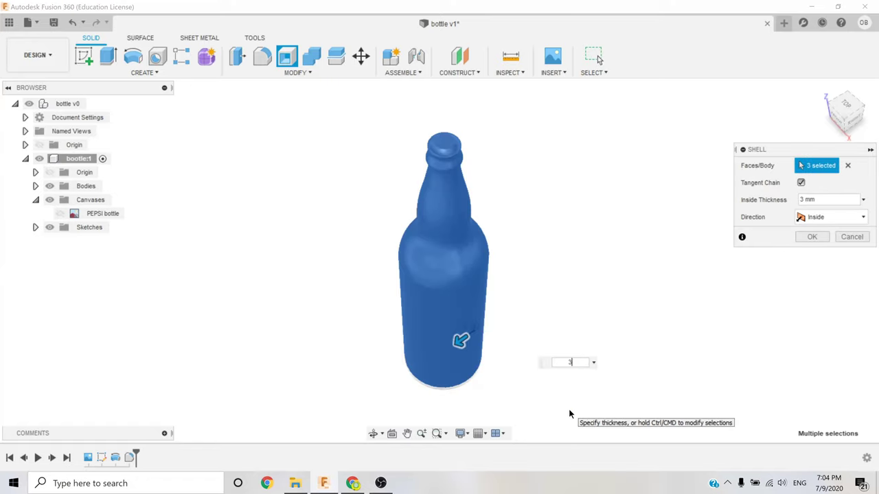
left_click(812, 238)
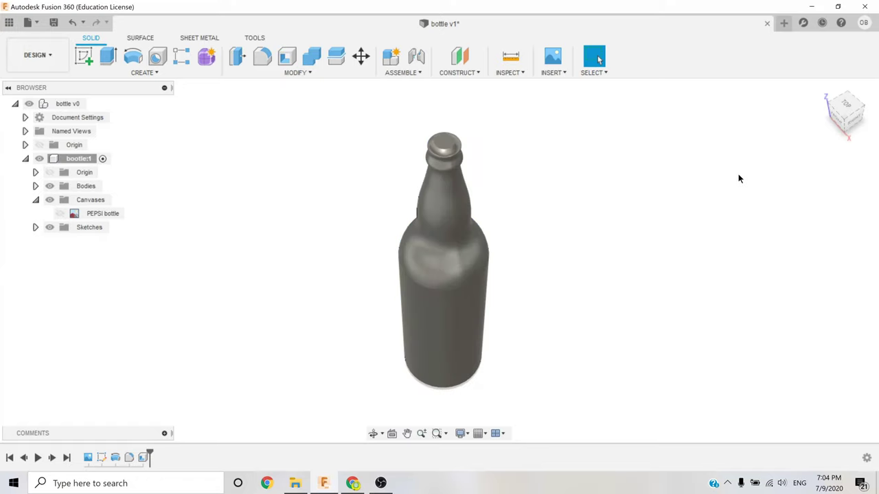
- Add an XZ-plane section analysis to check the hollow walls, then hide it
left_click(509, 72)
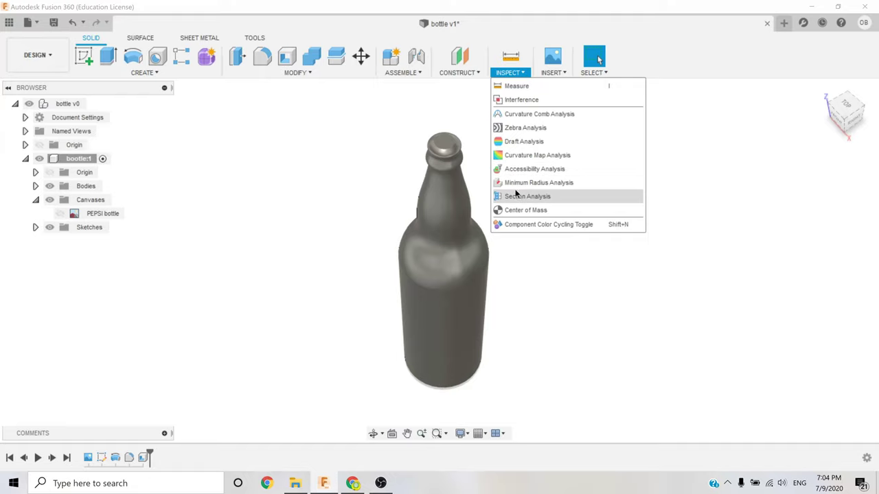
left_click(516, 195)
left_click(469, 263)
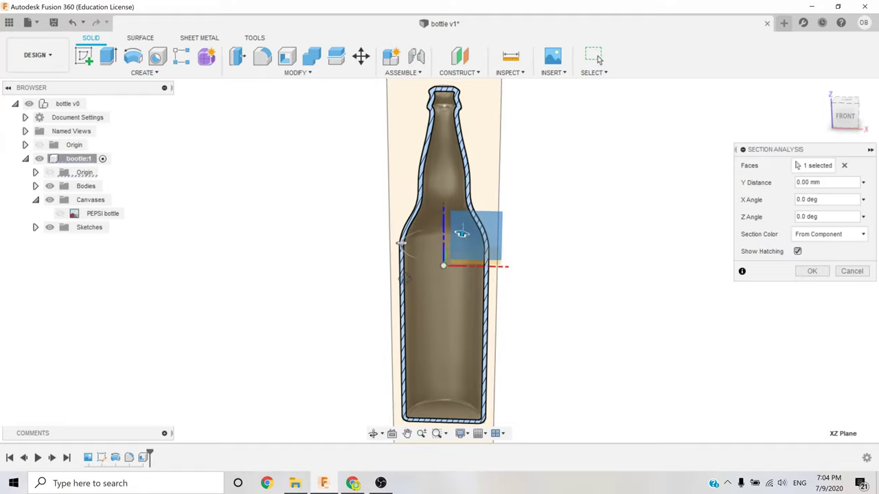
scroll(426, 207, "up", 5)
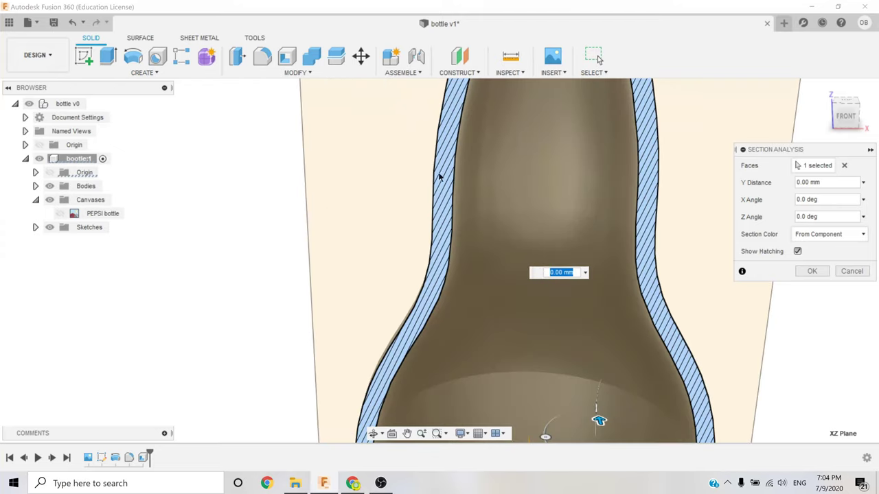
left_click(811, 272)
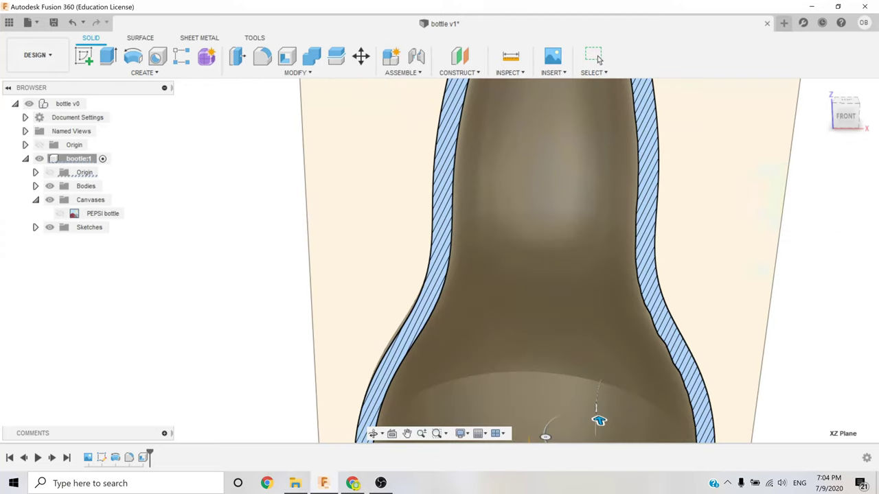
scroll(740, 227, "up", 2)
scroll(740, 228, "up", 2)
scroll(739, 227, "down", 3)
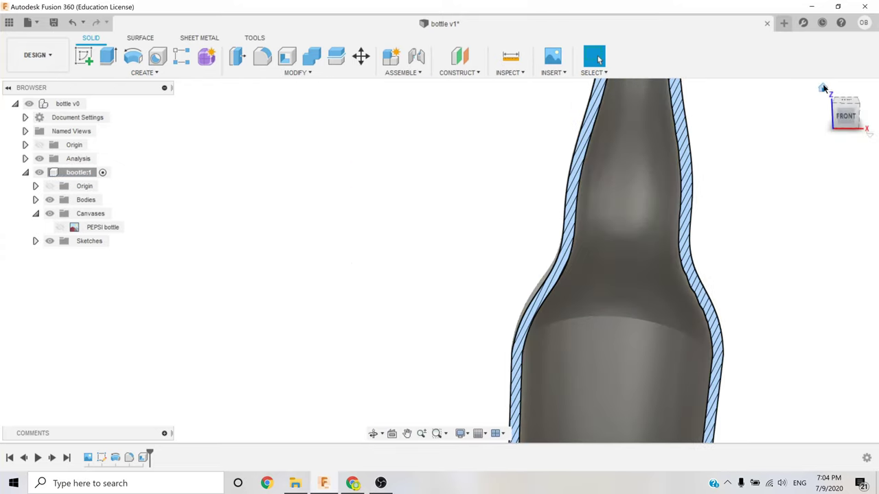
left_click(827, 88)
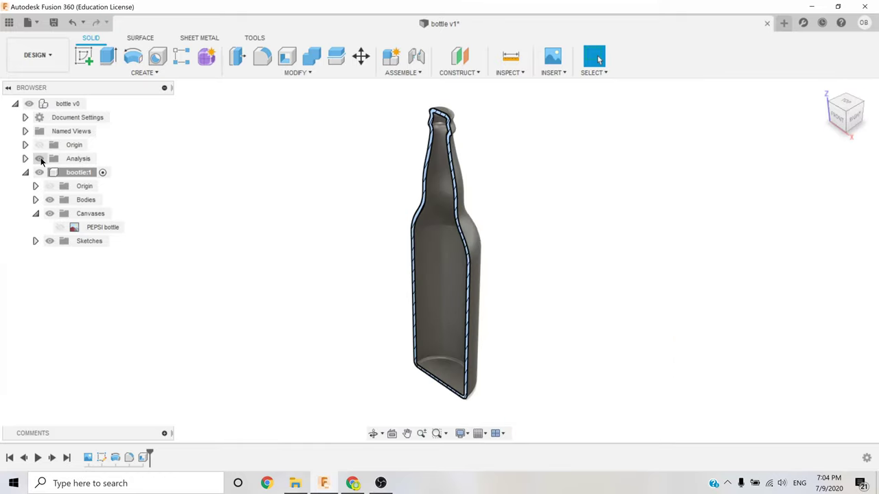
left_click(40, 159)
- Start a new sketch and zoom in on the bottle's top
left_click(84, 56)
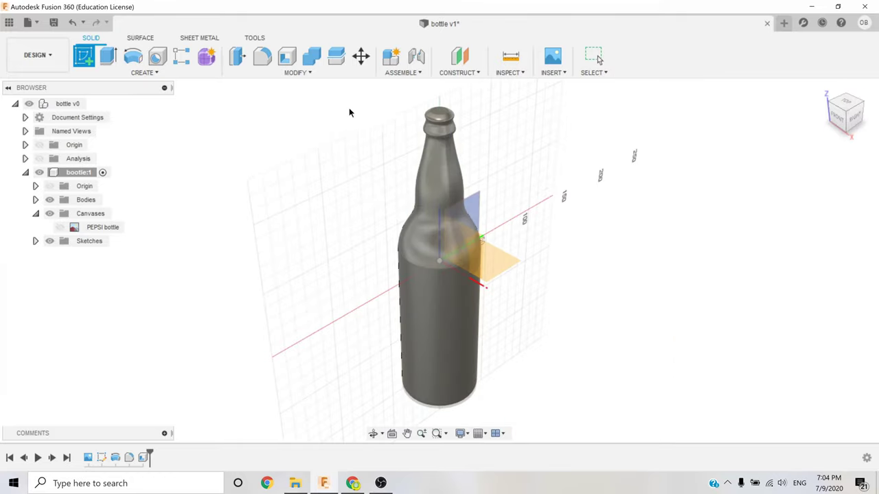
scroll(439, 116, "up", 3)
scroll(447, 123, "up", 1)
scroll(448, 124, "up", 2)
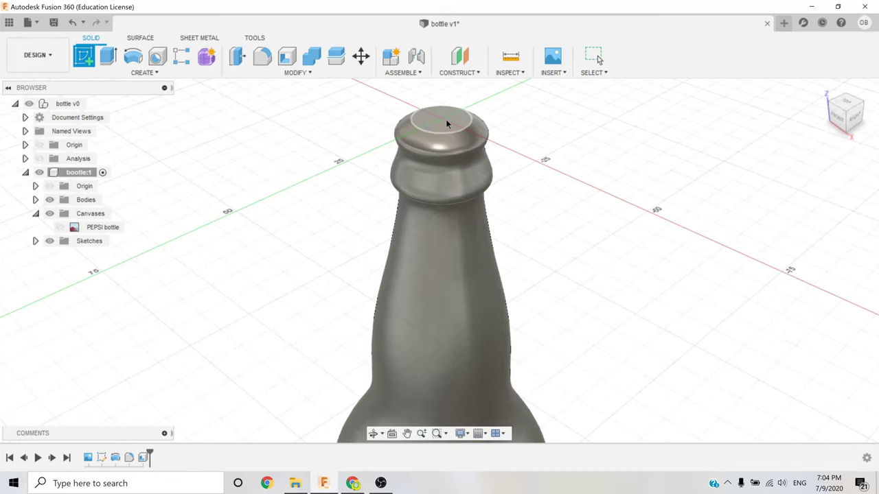
middle_click_drag(448, 124, 446, 222)
- Sketch a centre-diameter circle on the bottle's top face at its axis, sized inside the mouth
left_click(444, 221)
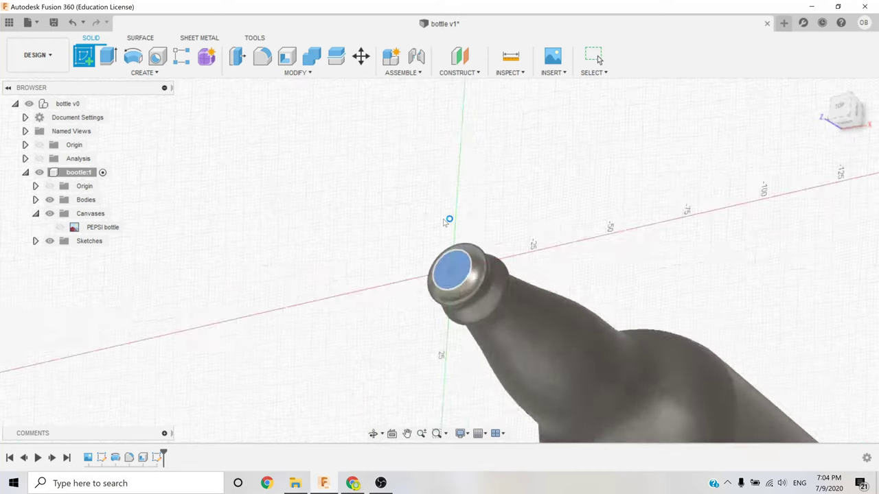
left_click(133, 57)
scroll(484, 267, "up", 1)
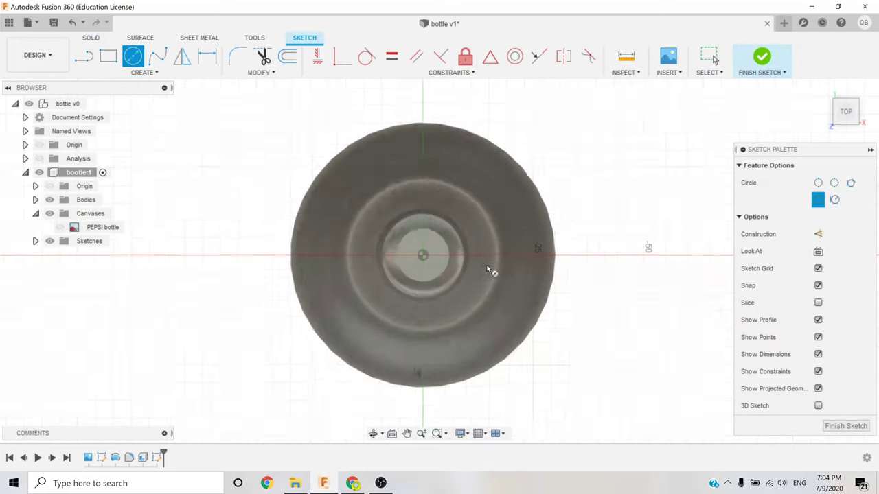
scroll(484, 267, "up", 2)
left_click(379, 248)
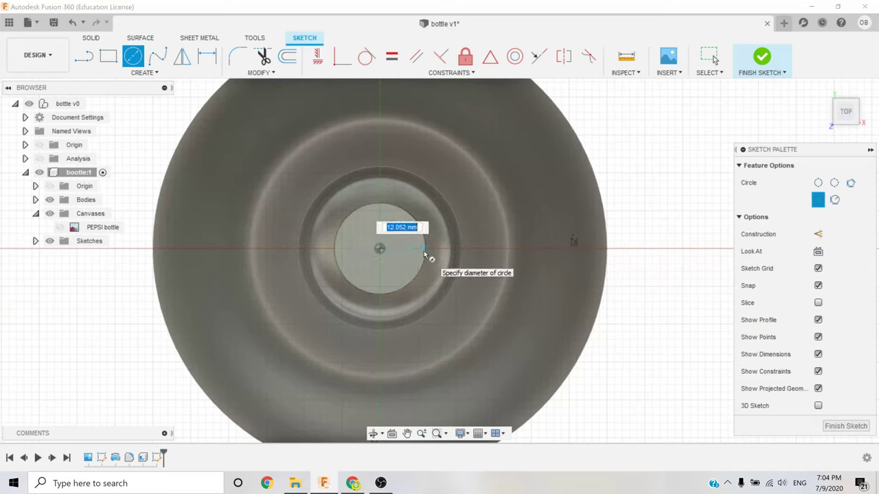
left_click(424, 253)
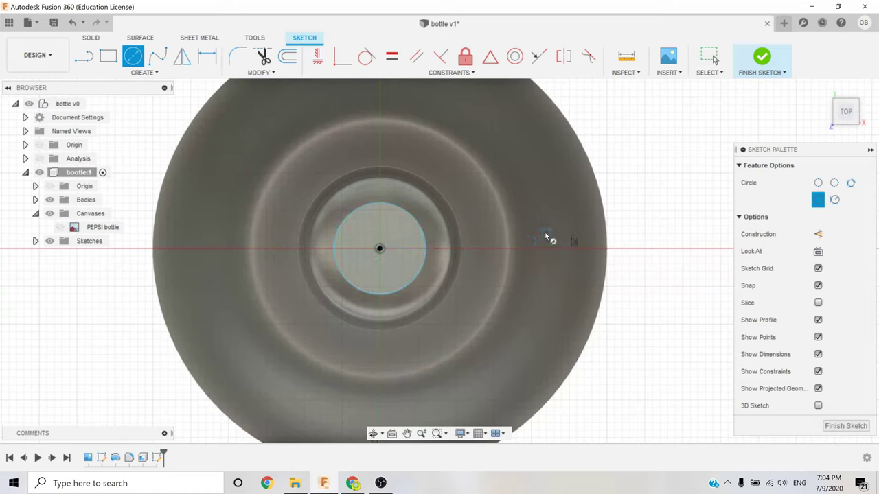
left_click(761, 57)
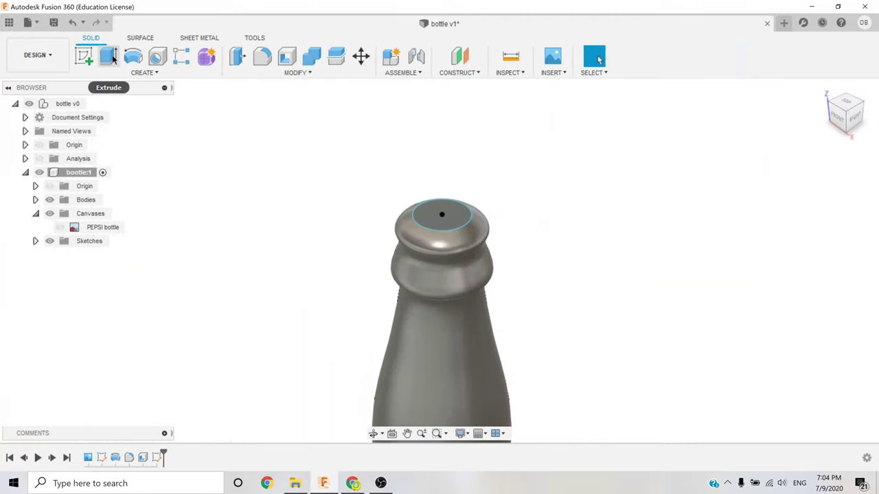
- Start extruding the mouth circle with the section cut shown again
left_click(110, 57)
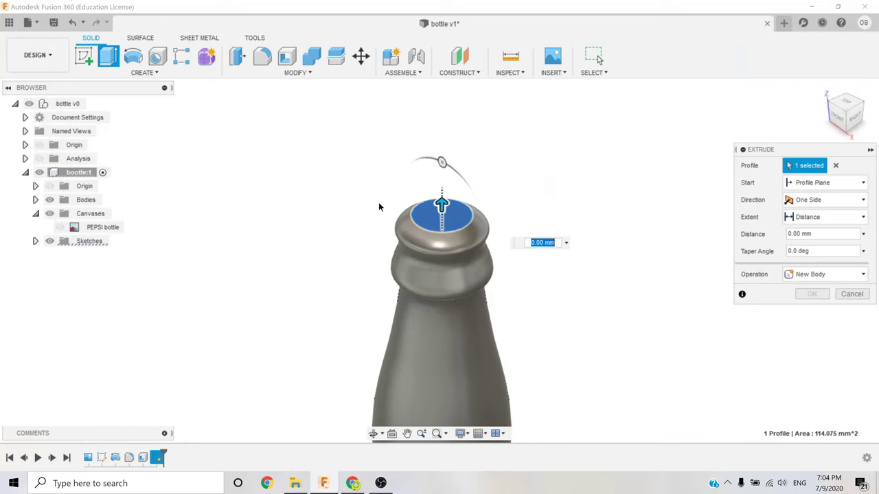
left_click(40, 159)
middle_click_drag(398, 227, 426, 243, "shift")
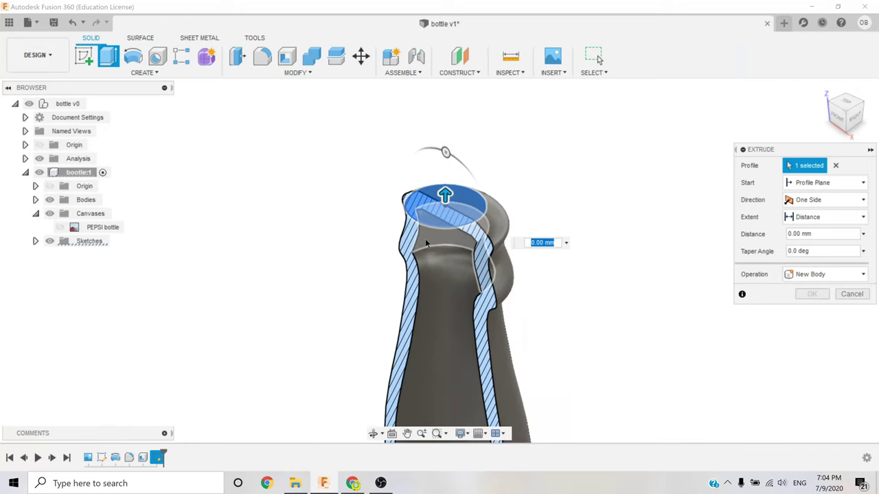
scroll(426, 244, "up", 3)
scroll(431, 245, "up", 3)
scroll(473, 271, "up", 3)
scroll(490, 254, "up", 3)
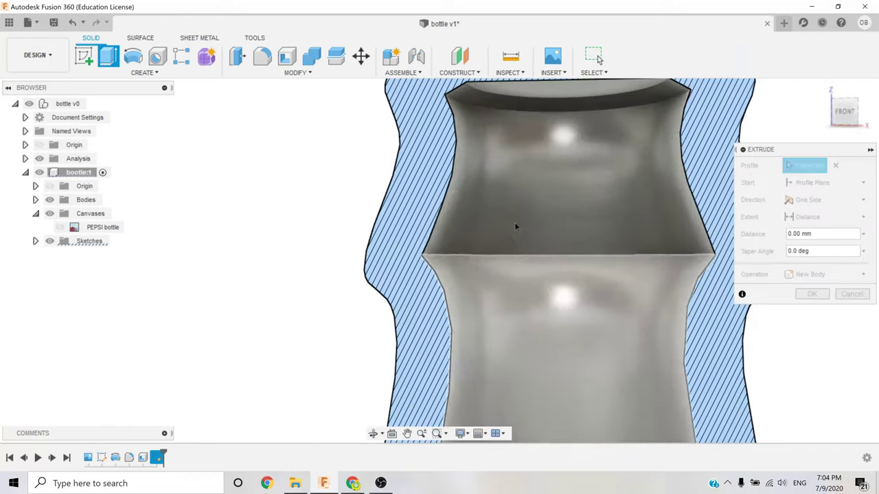
scroll(535, 230, "down", 3)
scroll(552, 199, "down", 3)
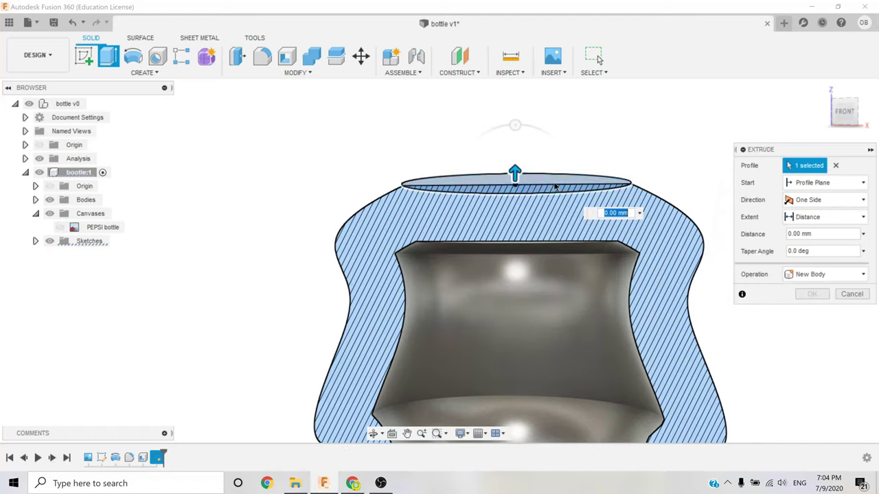
- Extrude-cut the circle To Object down to the hollow interior, opening the neck
left_click(801, 216)
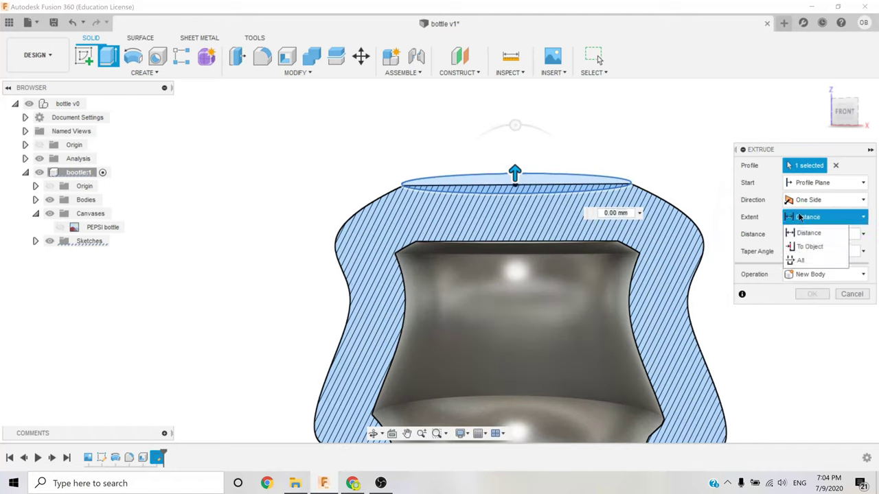
left_click(799, 248)
middle_click_drag(598, 320, 588, 289, "shift")
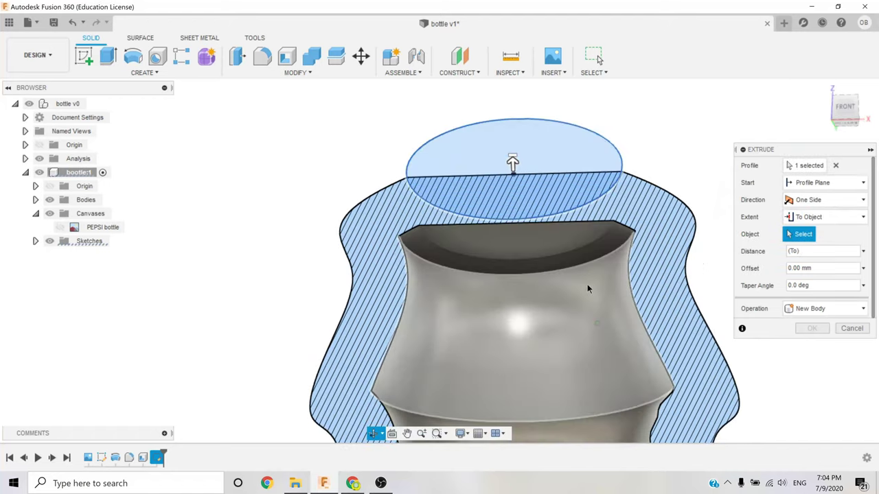
left_click(538, 250)
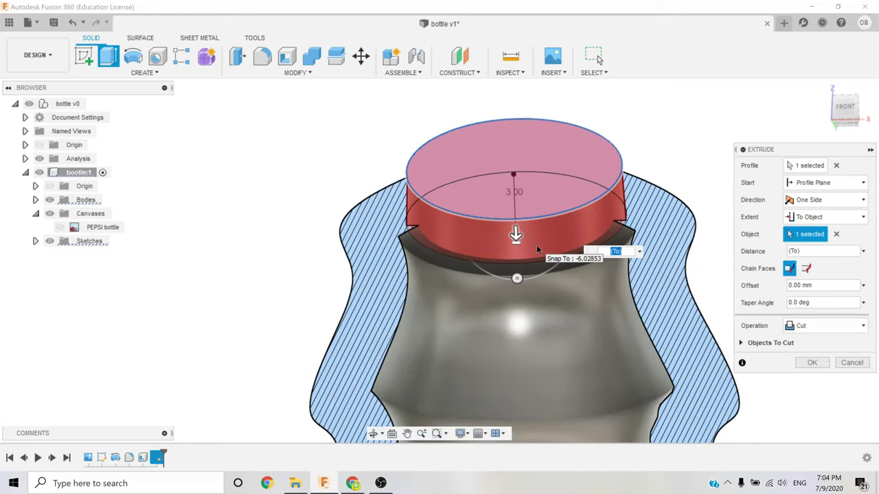
key("Return")
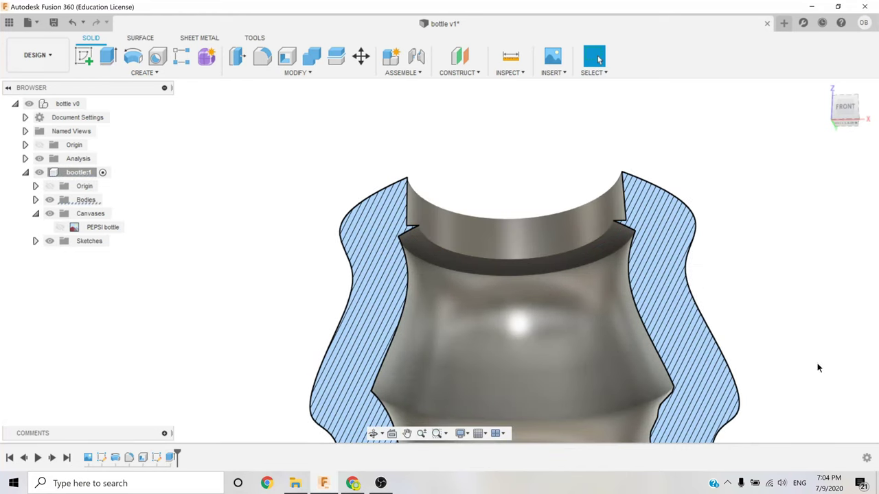
- Fillet the rim edge of the bottle mouth with a 1 mm radius
left_click(823, 93)
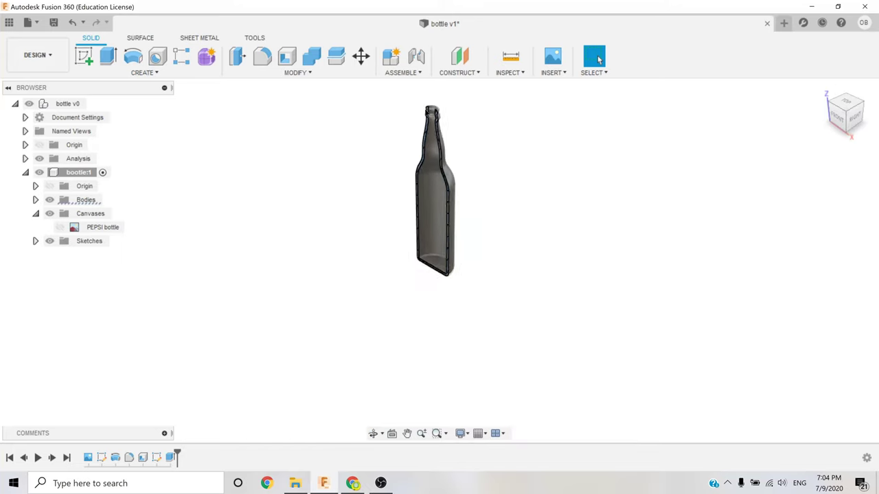
scroll(429, 122, "up", 5)
scroll(496, 221, "down", 5)
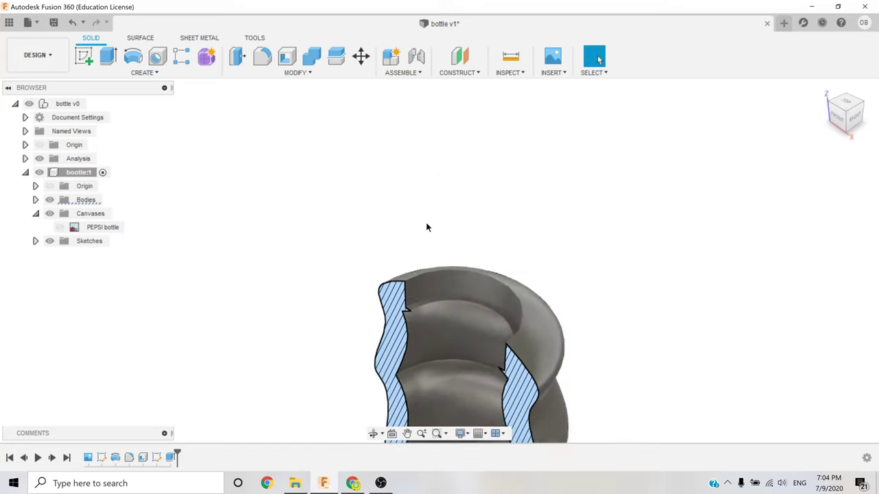
scroll(484, 247, "up", 3)
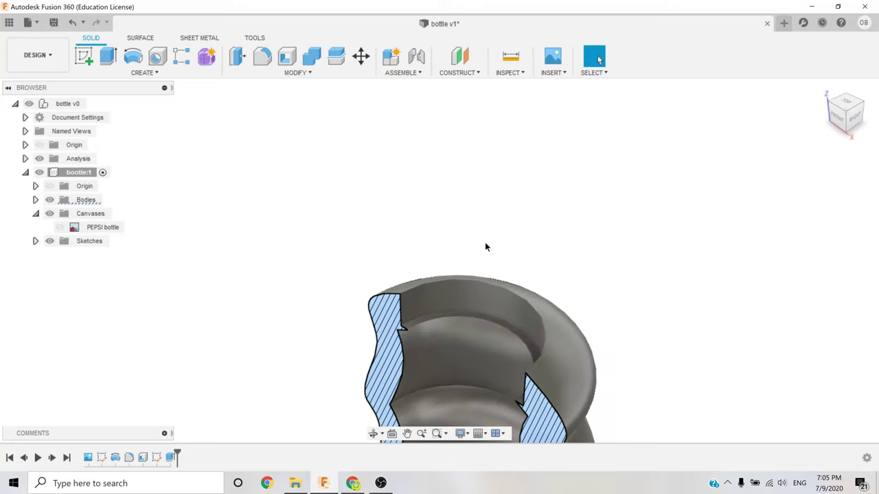
left_click(266, 61)
left_click(445, 278)
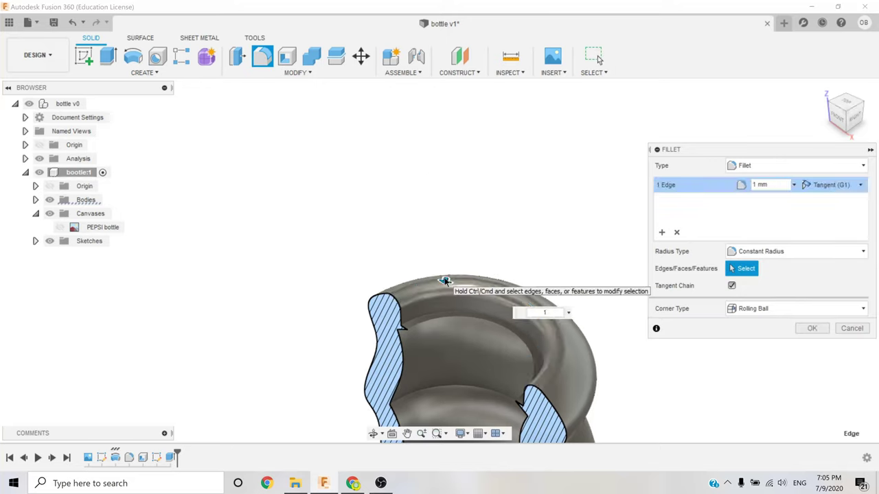
key("Return")
scroll(373, 253, "up", 3)
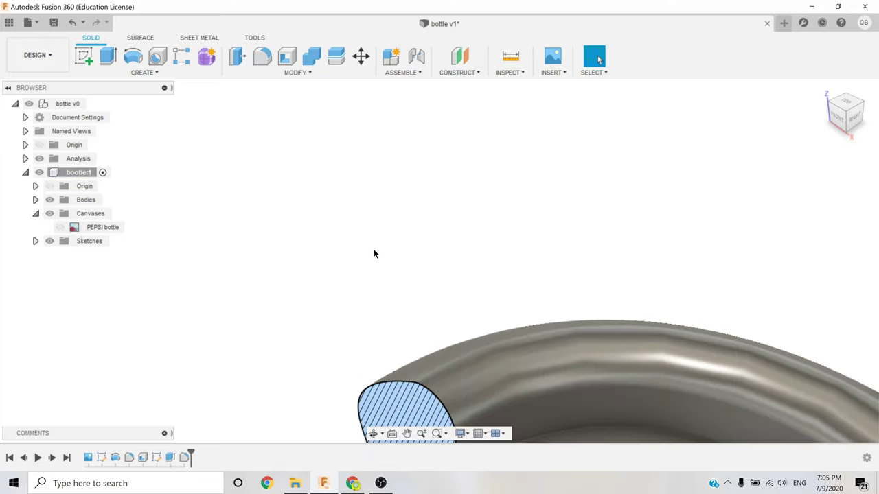
scroll(375, 255, "down", 4)
- Hide the section cut and apply the Glass (Bronze) appearance to the whole bottle body
left_click(823, 88)
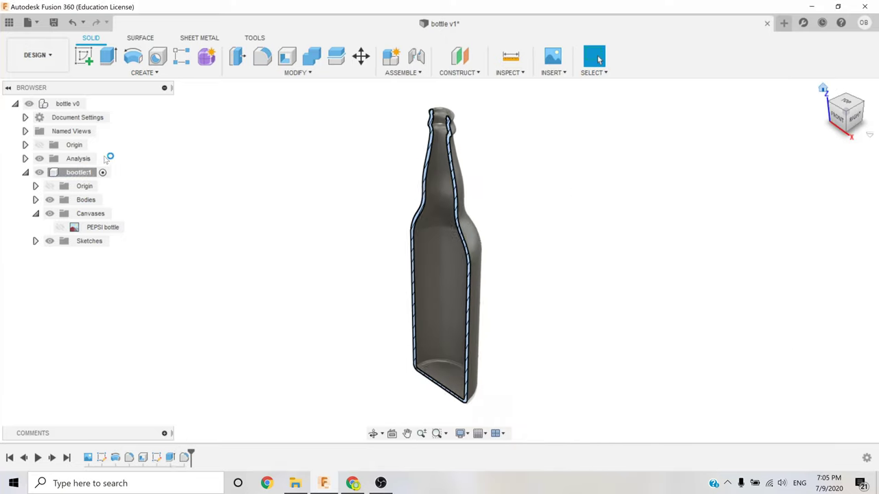
left_click(39, 158)
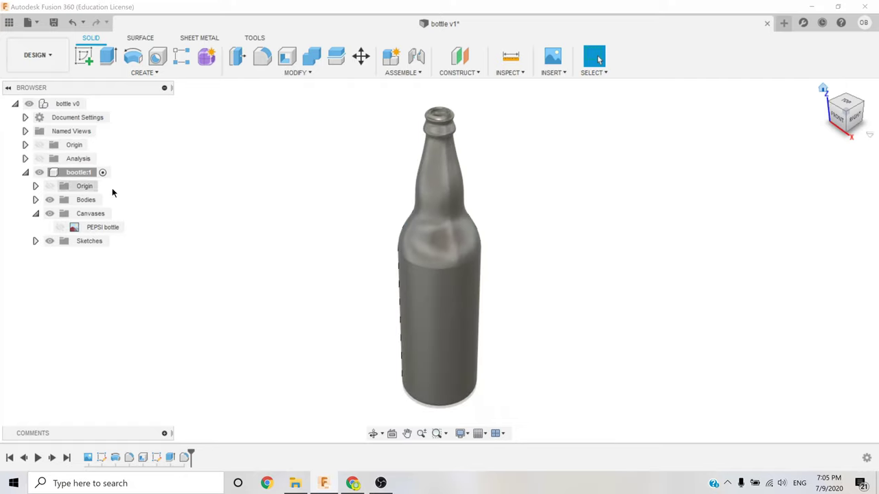
left_click_drag(321, 89, 555, 410)
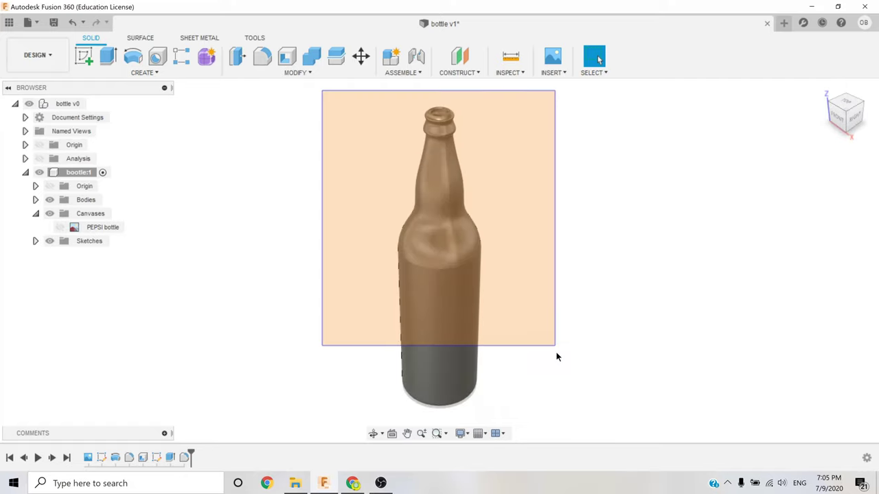
right_click(448, 312)
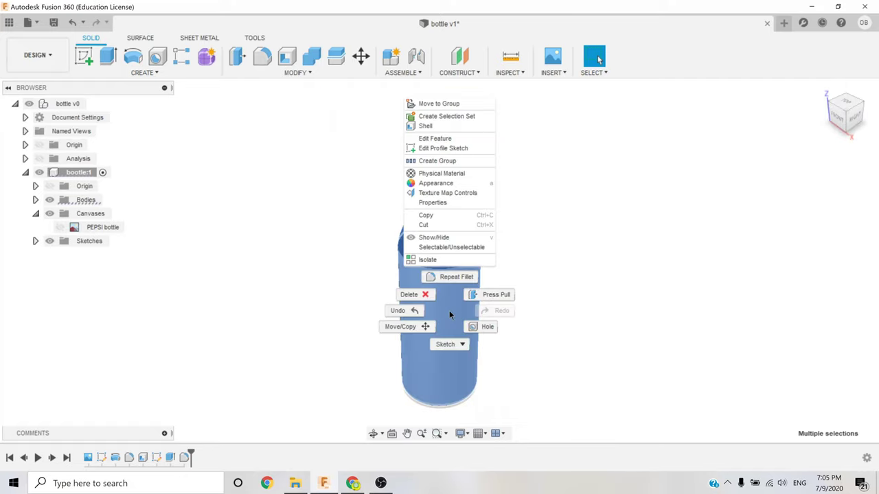
left_click(428, 183)
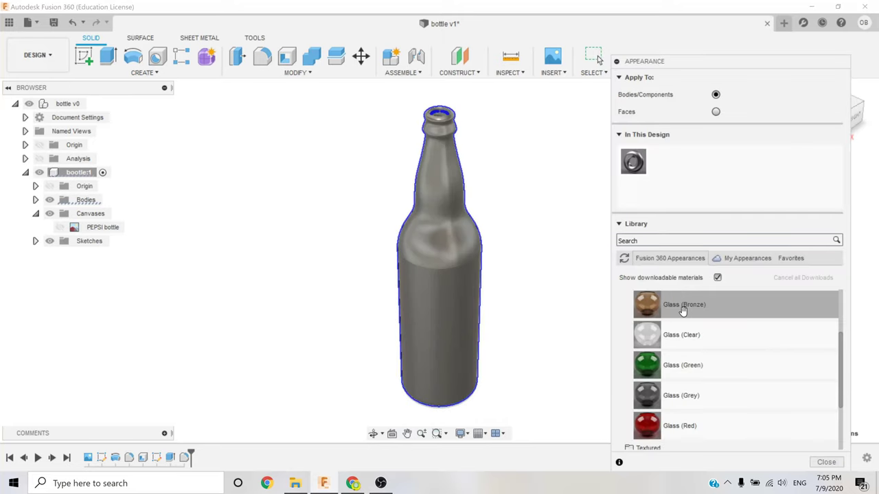
scroll(676, 307, "up", 3)
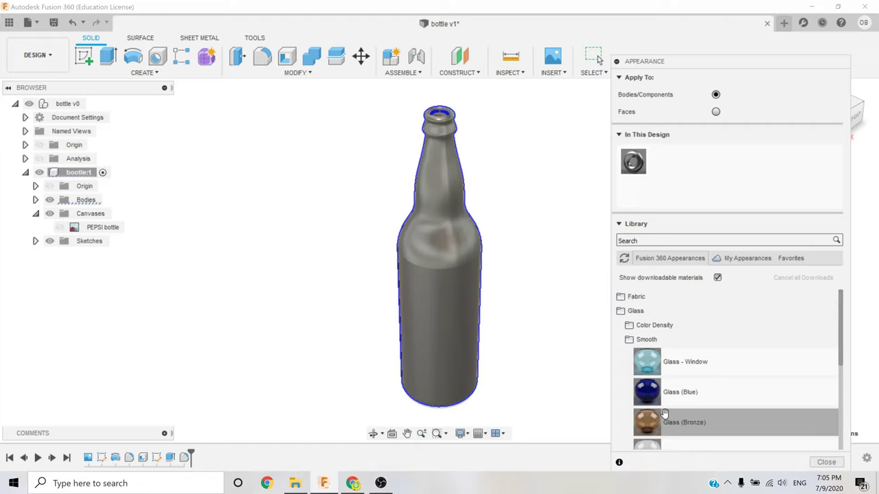
left_click_drag(647, 422, 442, 325)
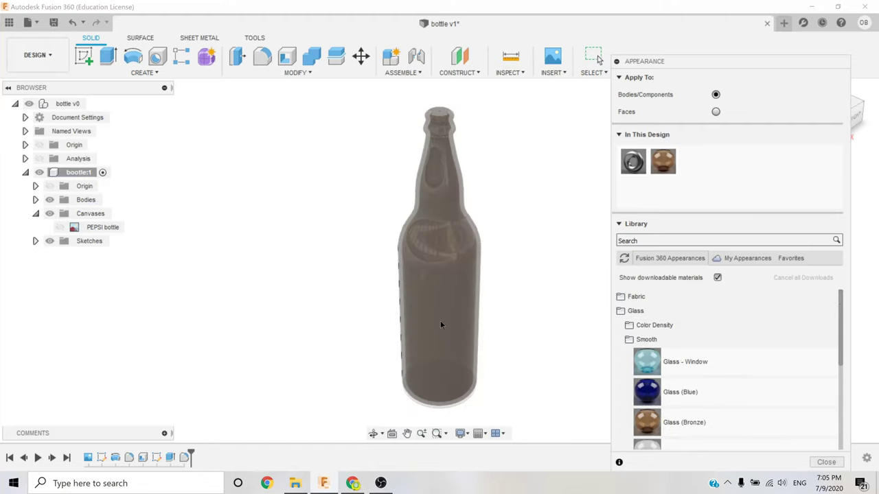
left_click(818, 463)
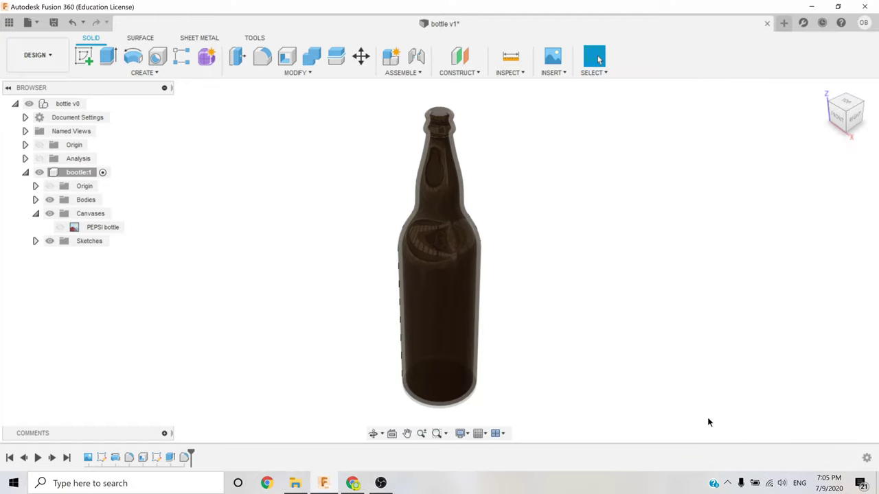
left_click(42, 62)
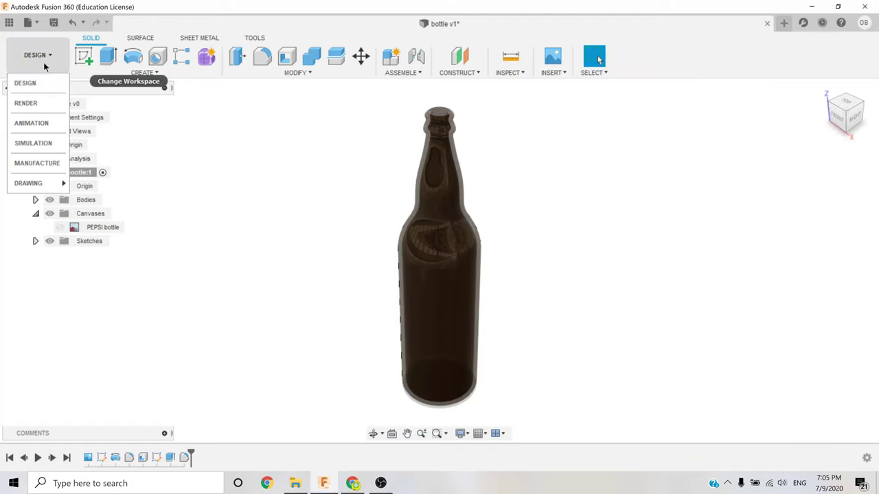
- Switch to the Render workspace and run an in-canvas render of the bronze glass bottle
left_click(43, 100)
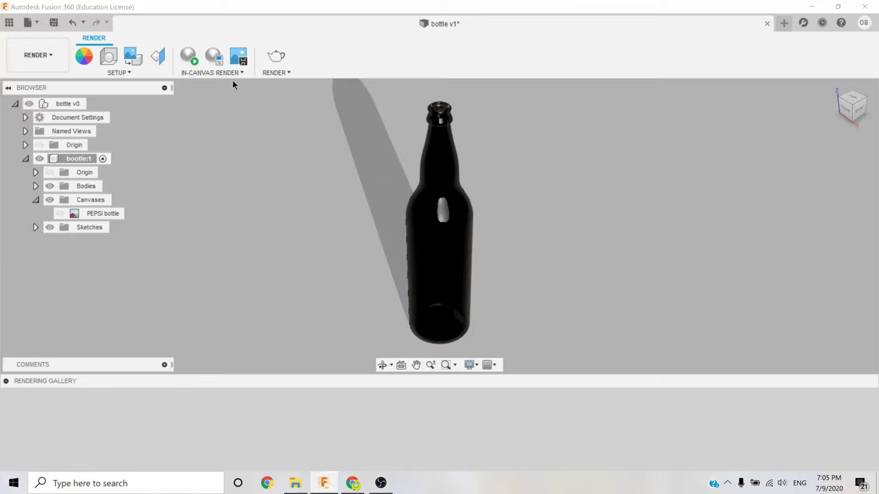
left_click(189, 58)
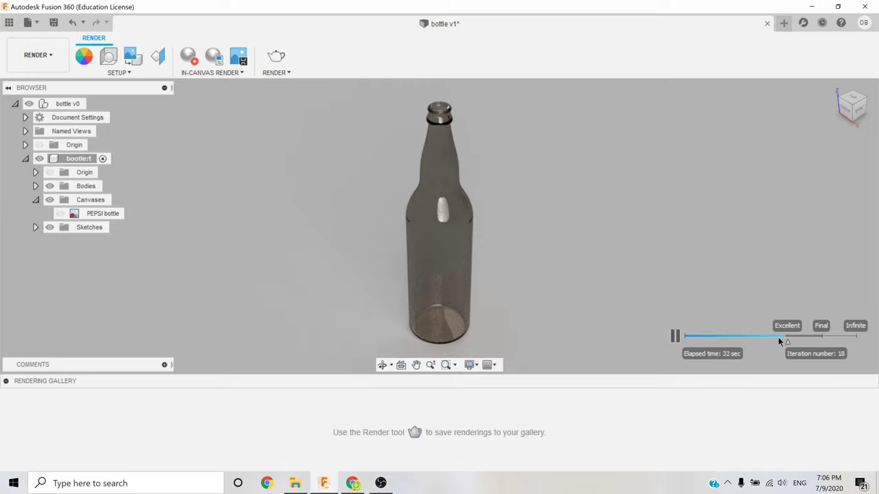
- Pause the render, capture it as PNG 'bottle v1' on the Desktop, and open the saved image
left_click(674, 335)
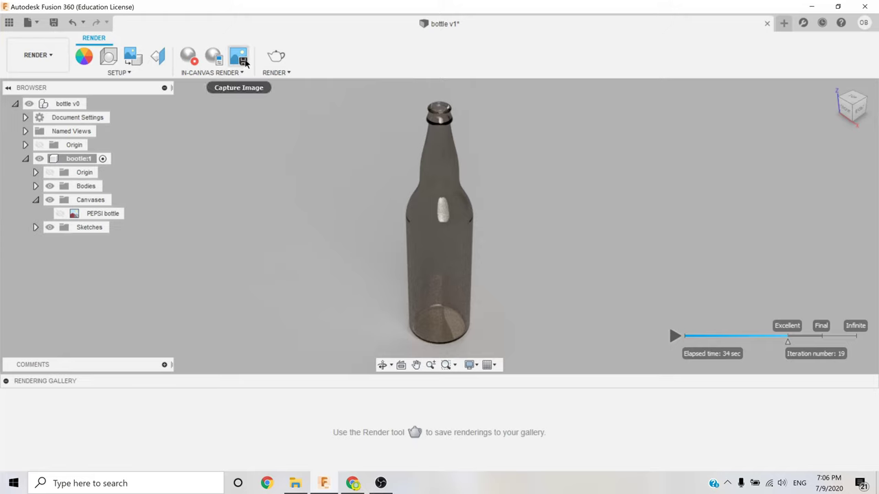
left_click(238, 56)
left_click(554, 315)
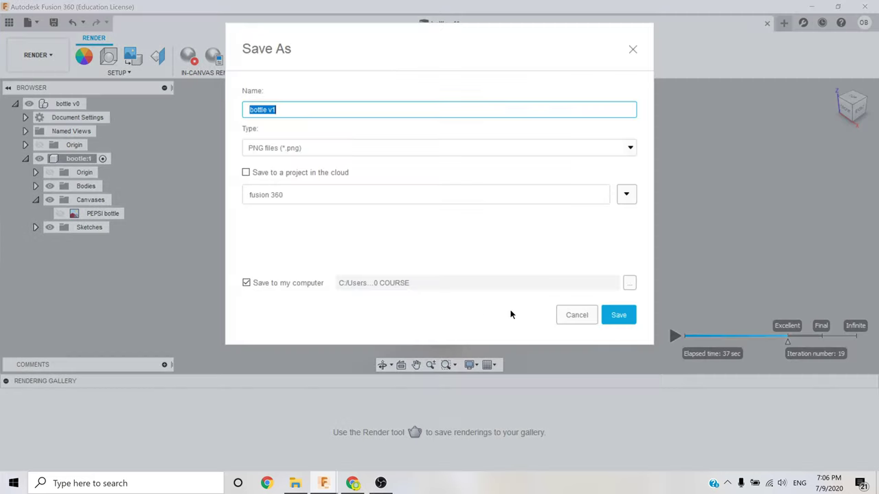
left_click(629, 283)
left_click(299, 218)
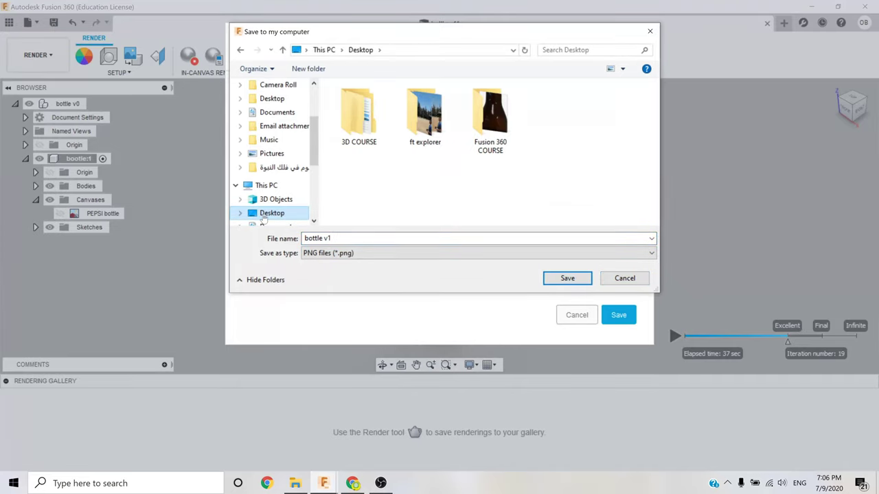
left_click(567, 280)
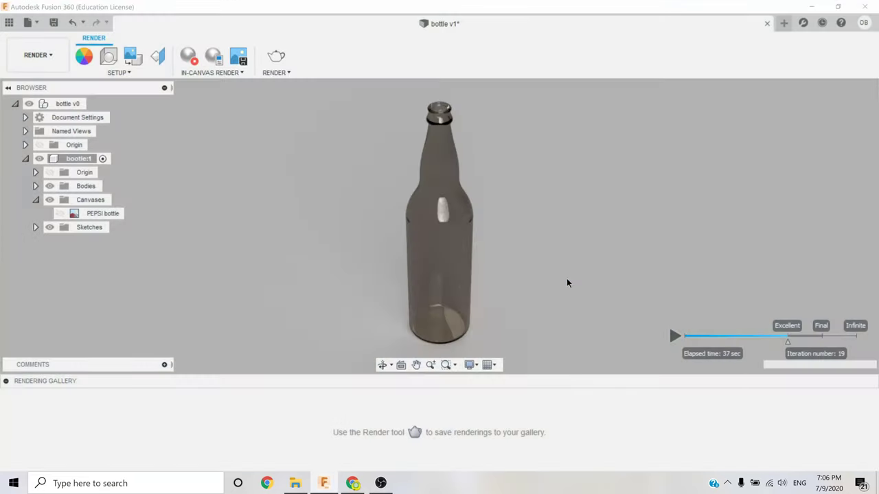
key("super+d")
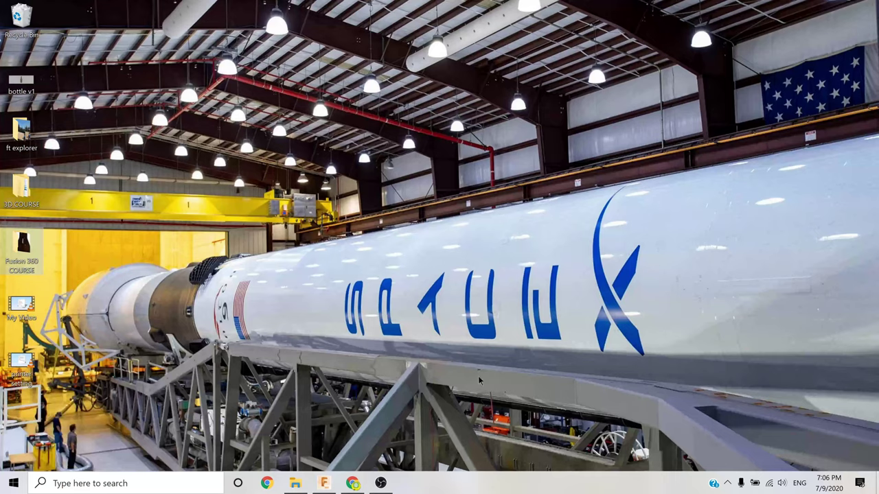
double_click(21, 92)
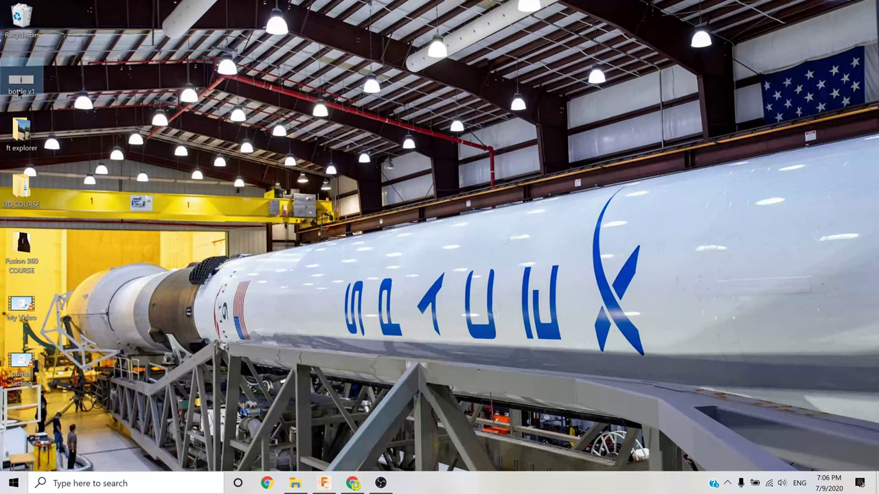